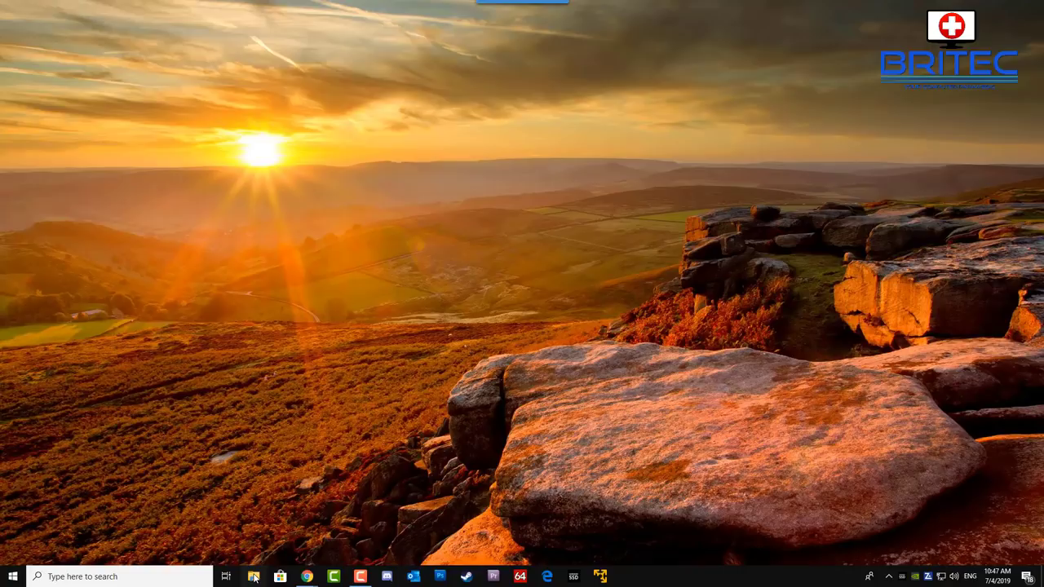
Step: Browse File Explorer to C:\Windows\System32\config\RegBack and confirm it holds 0 items
click(254, 577)
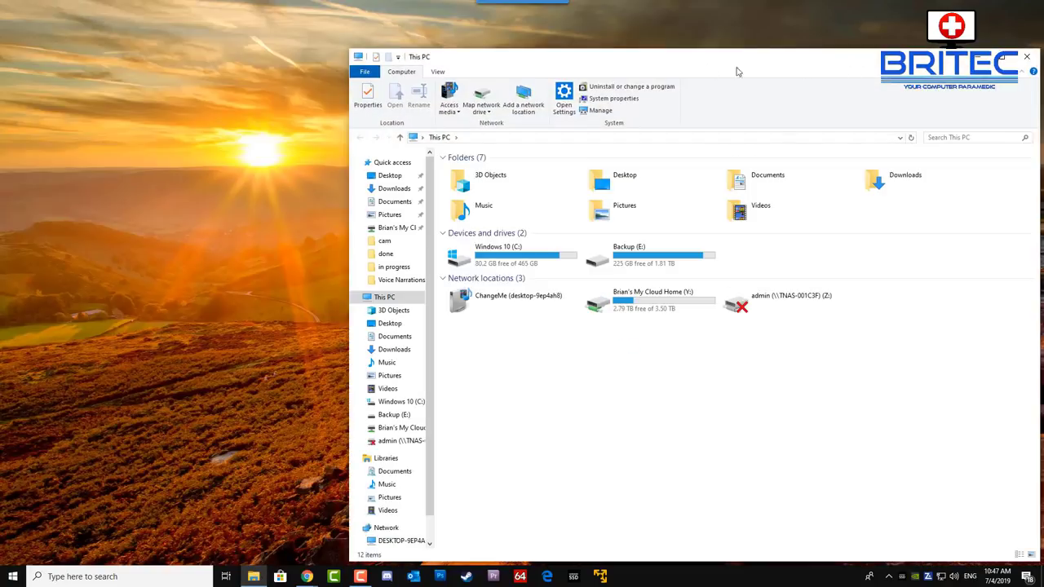
drag(757, 66, 573, 41)
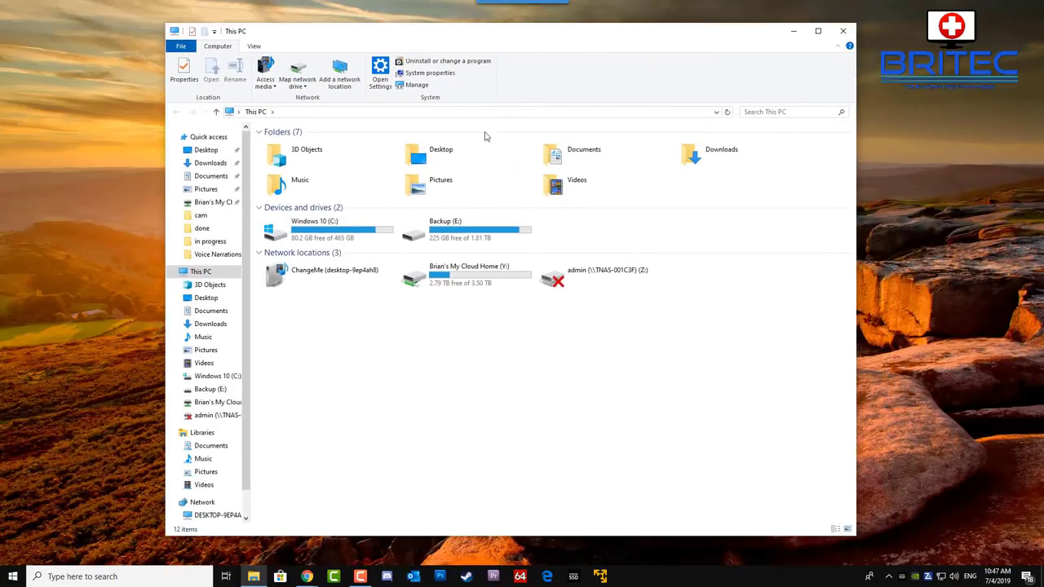
double_click(350, 232)
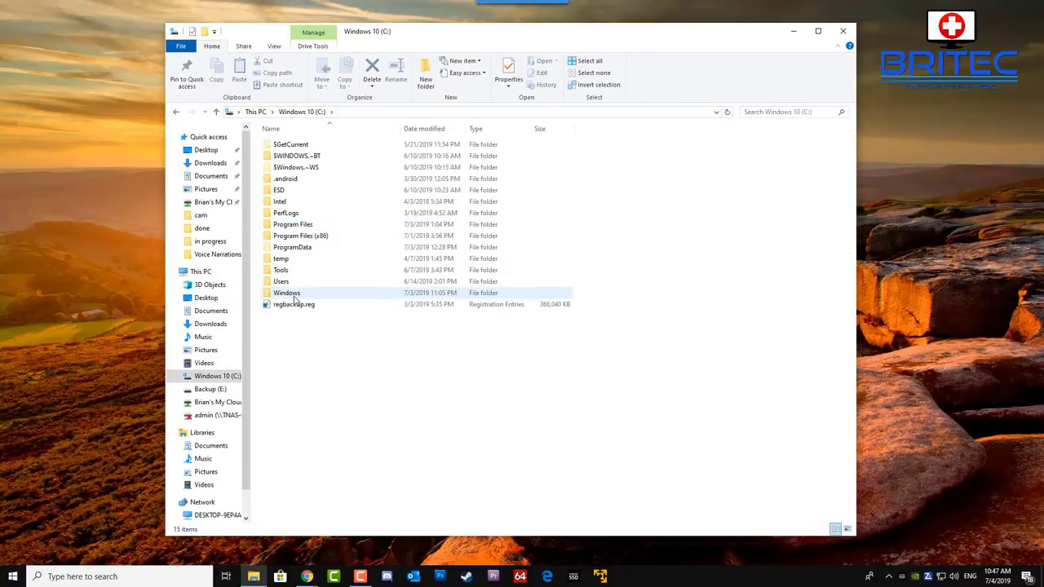
click(293, 295)
double_click(294, 298)
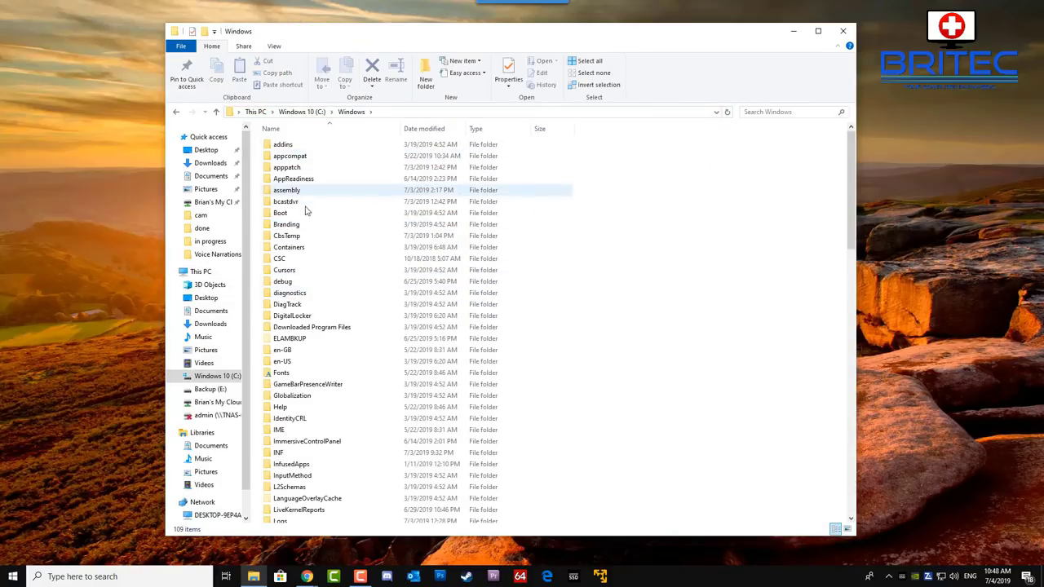
scroll(332, 378, down, 12)
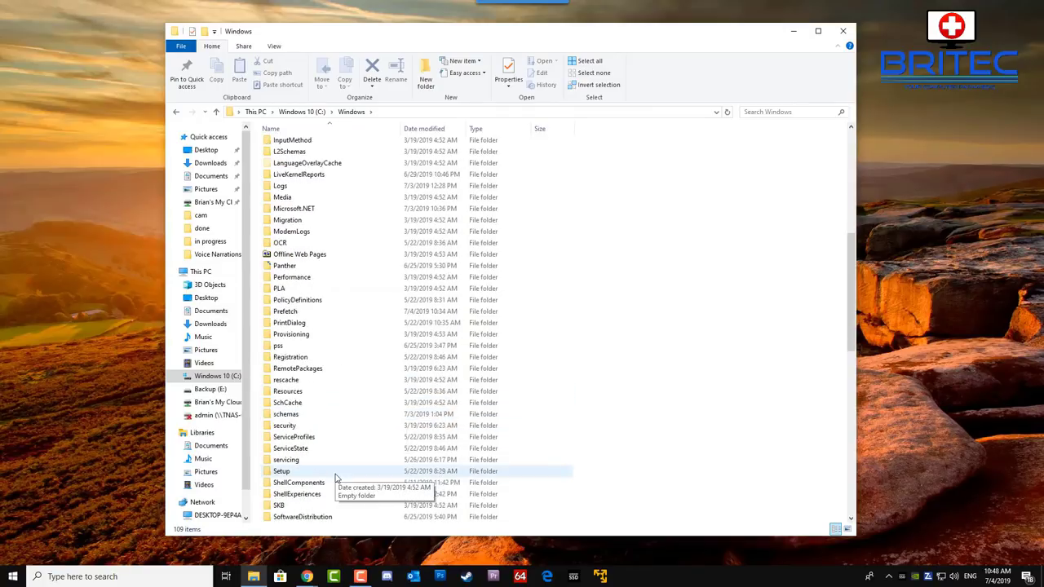
scroll(334, 476, down, 3)
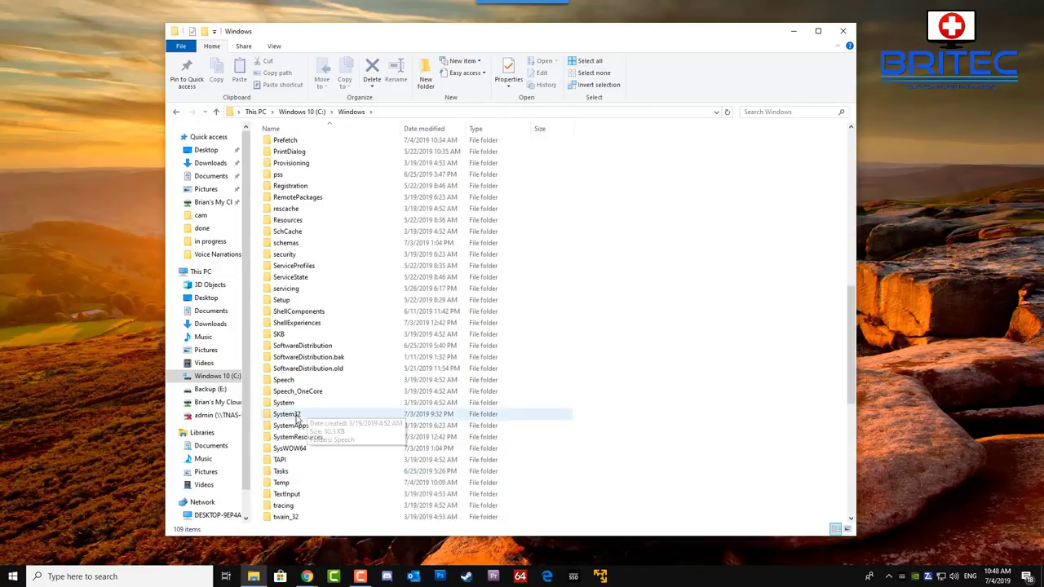
click(293, 415)
double_click(293, 415)
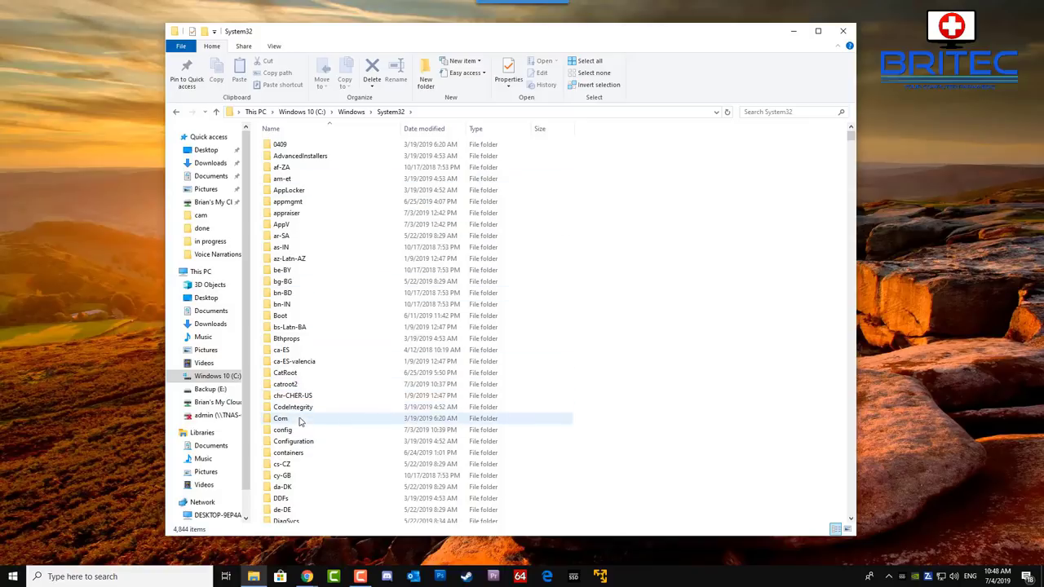
double_click(293, 430)
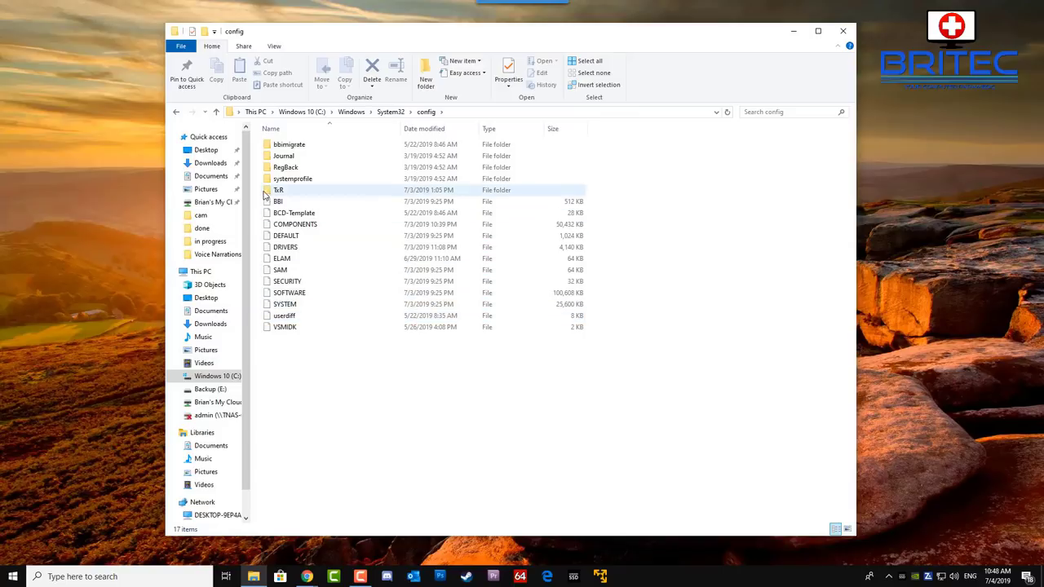
double_click(295, 171)
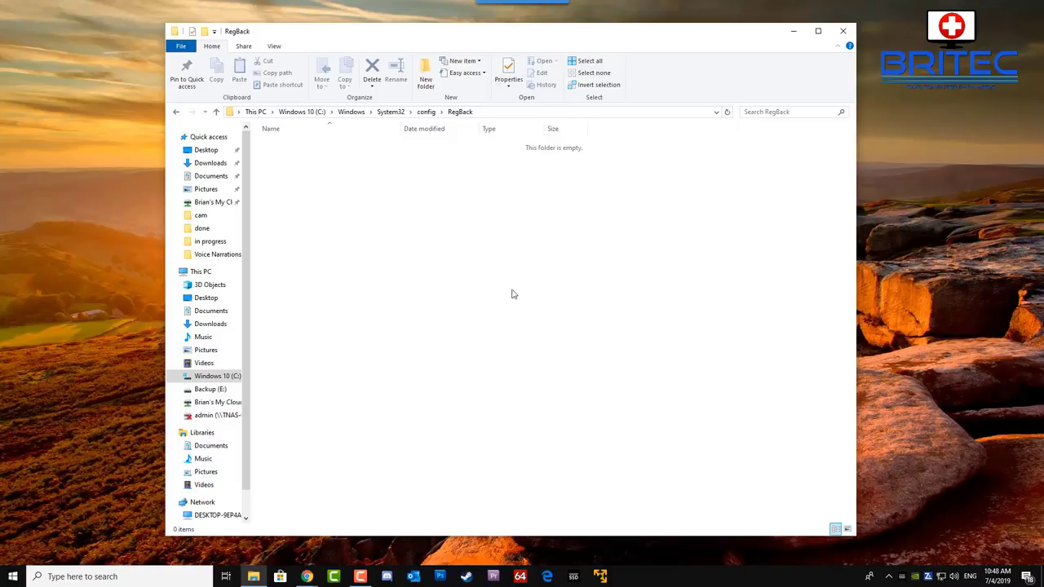
Step: Close File Explorer and launch Registry Editor by searching for 'regedit'
click(843, 32)
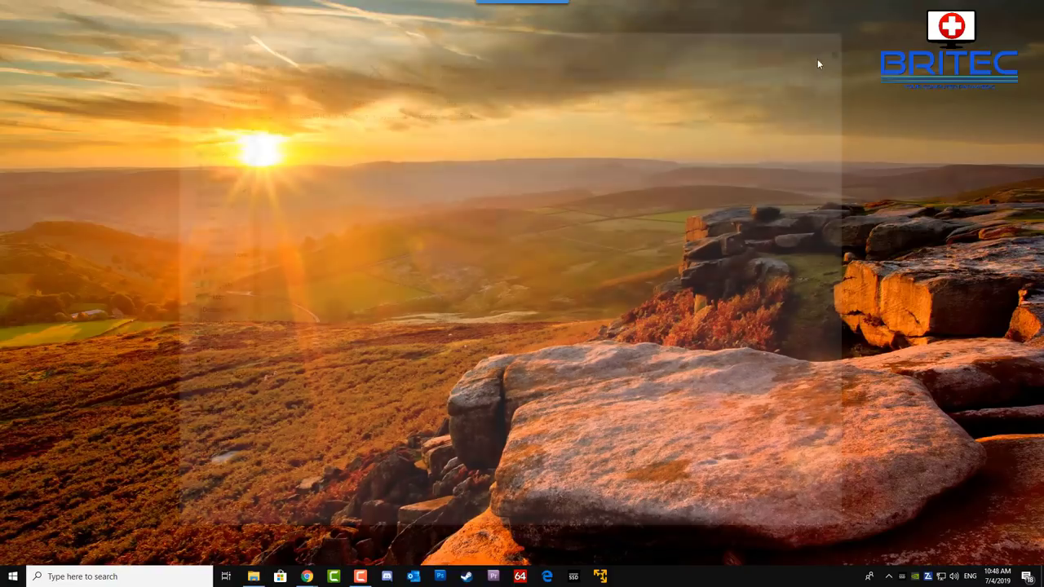
click(103, 573)
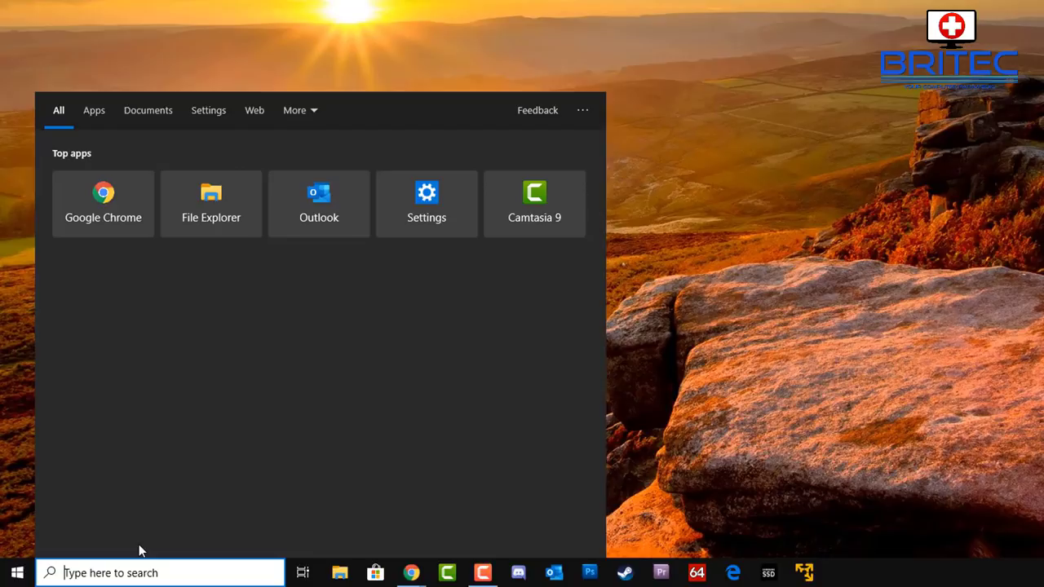
text(regedit)
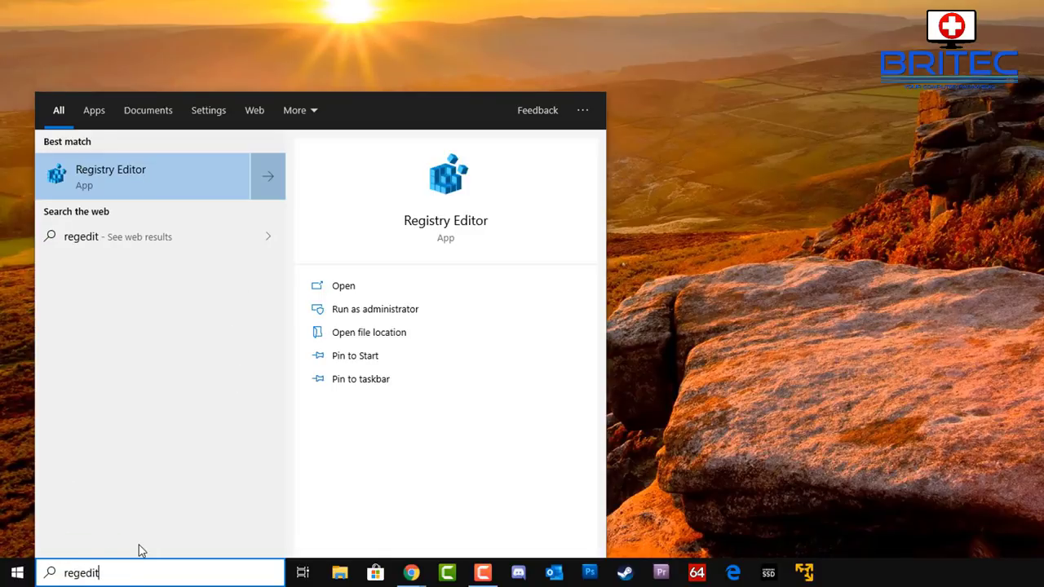
click(101, 181)
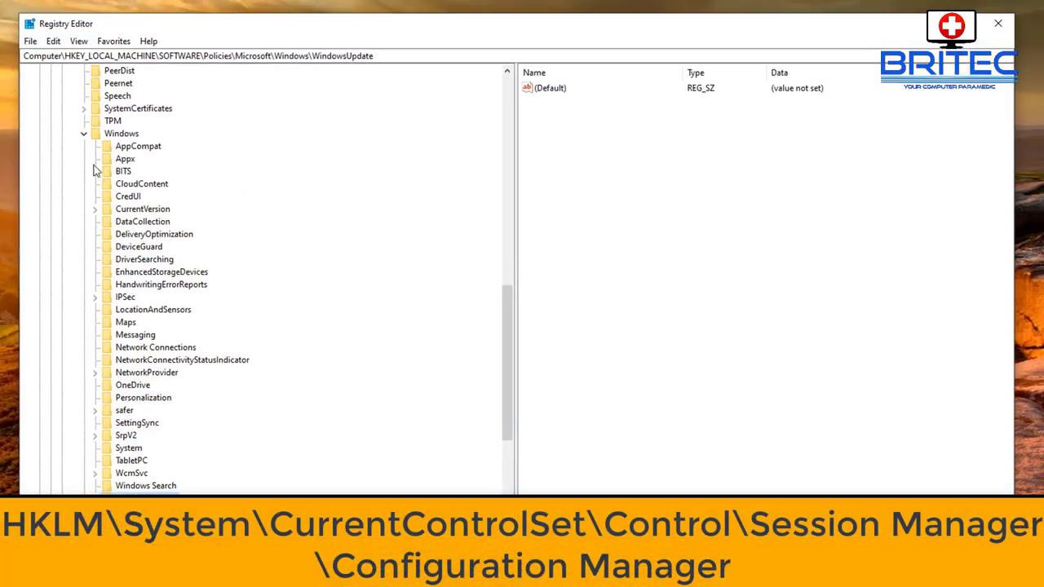
Step: Collapse the expanded SOFTWARE\Policies\Microsoft\Windows tree back to HKEY_LOCAL_MACHINE
click(84, 134)
click(72, 146)
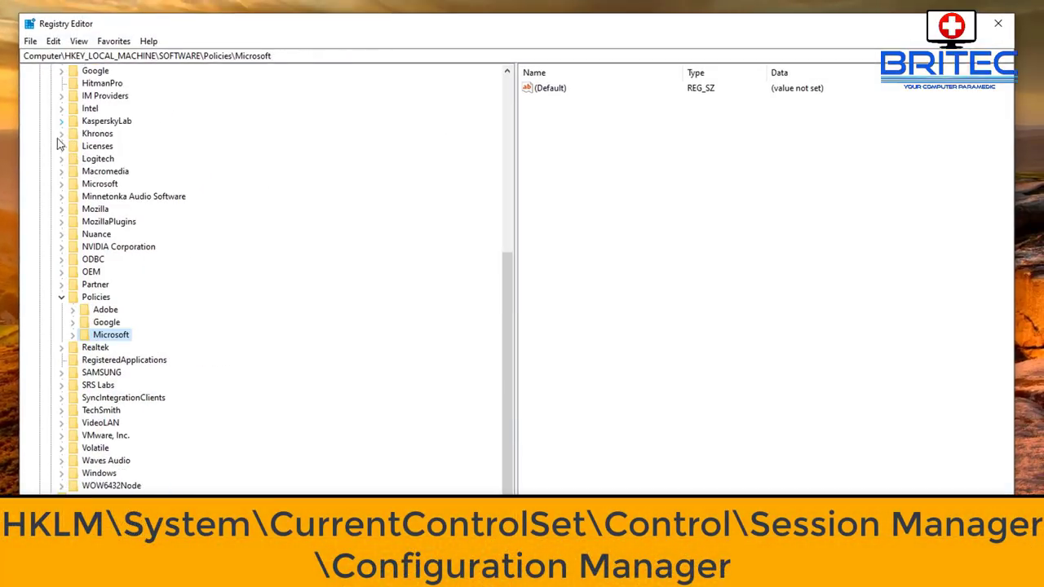
click(61, 297)
scroll(52, 191, up, 7)
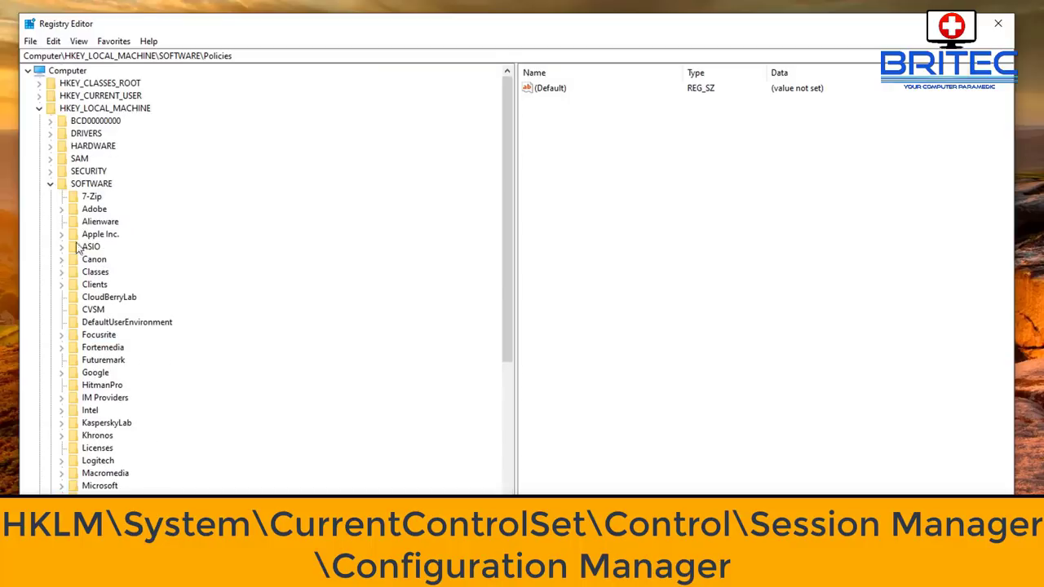
click(50, 185)
click(39, 108)
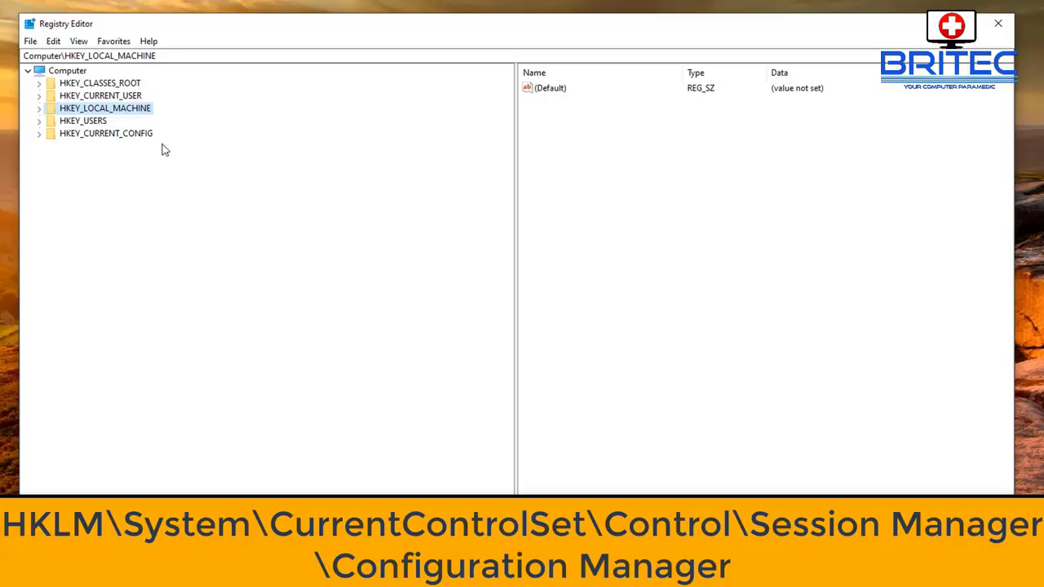
Step: Expand SYSTEM\CurrentControlSet\Control\Session Manager and select the Configuration Manager key
click(39, 108)
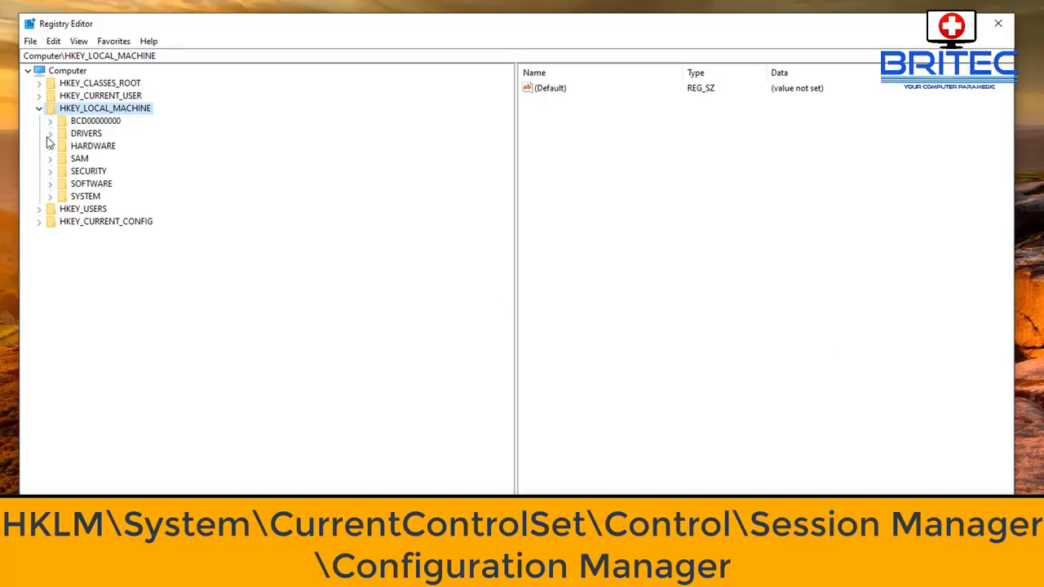
click(51, 196)
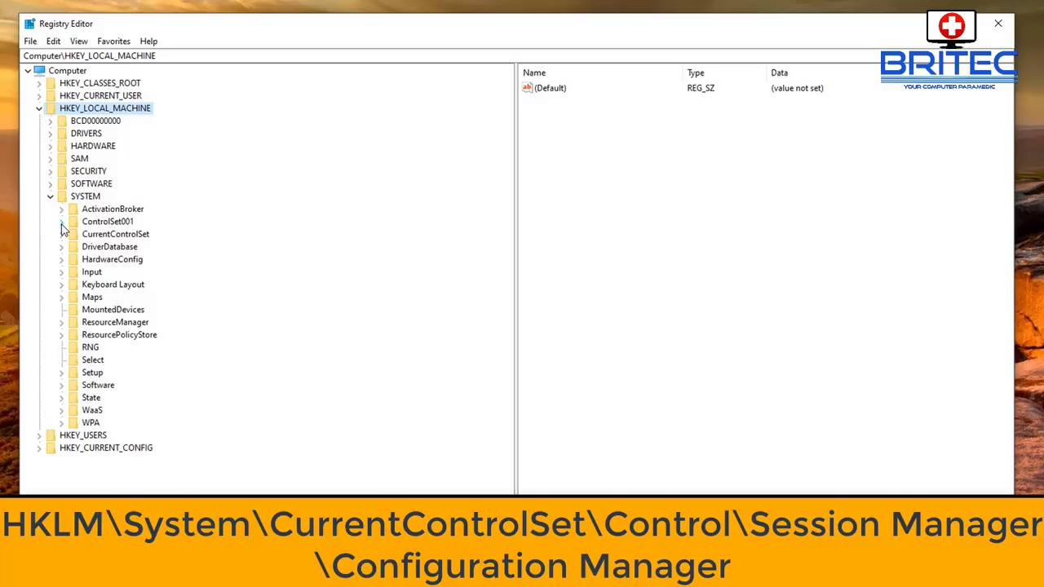
click(62, 234)
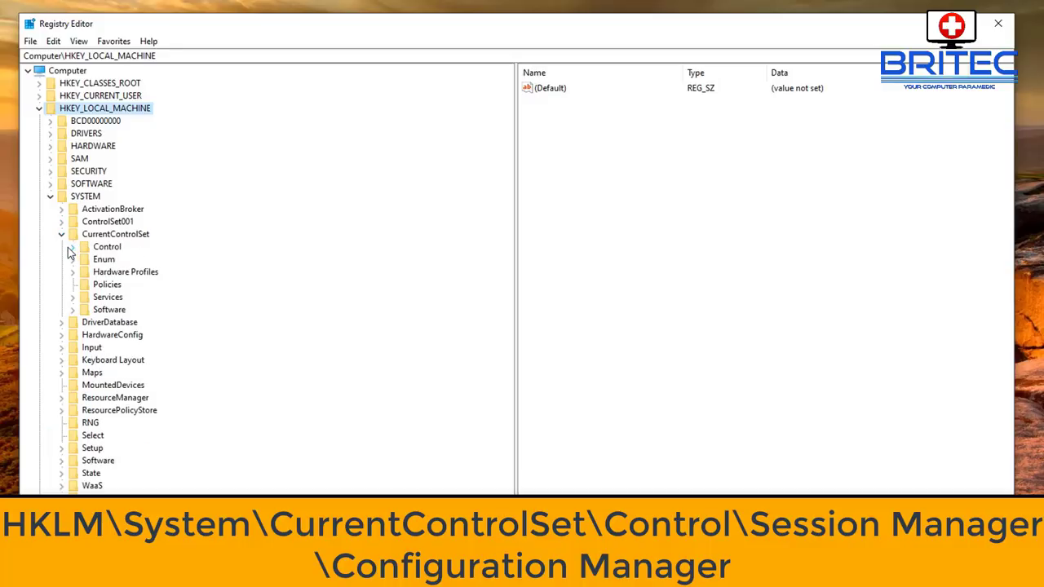
click(72, 247)
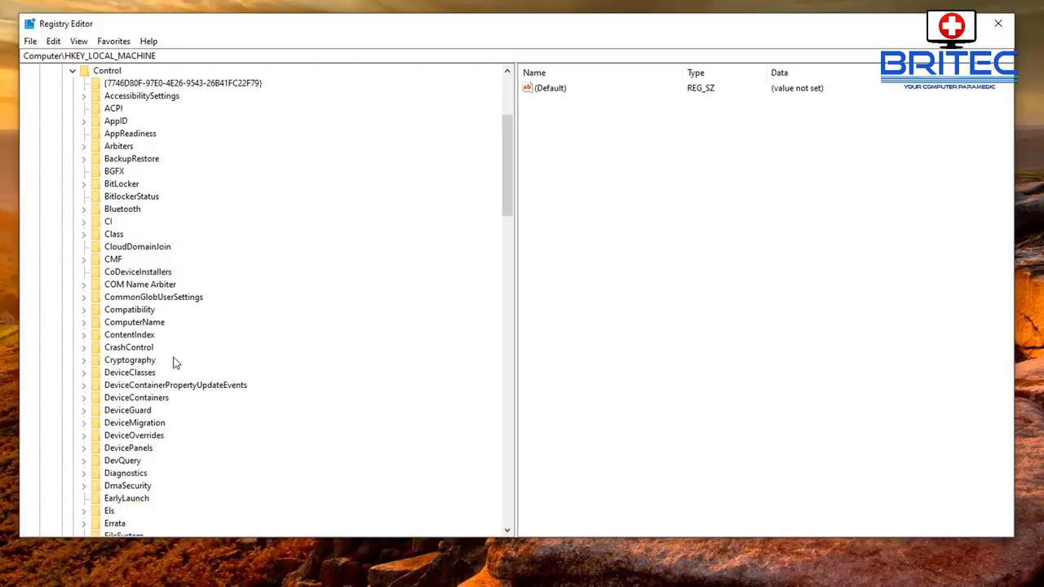
scroll(173, 363, down, 20)
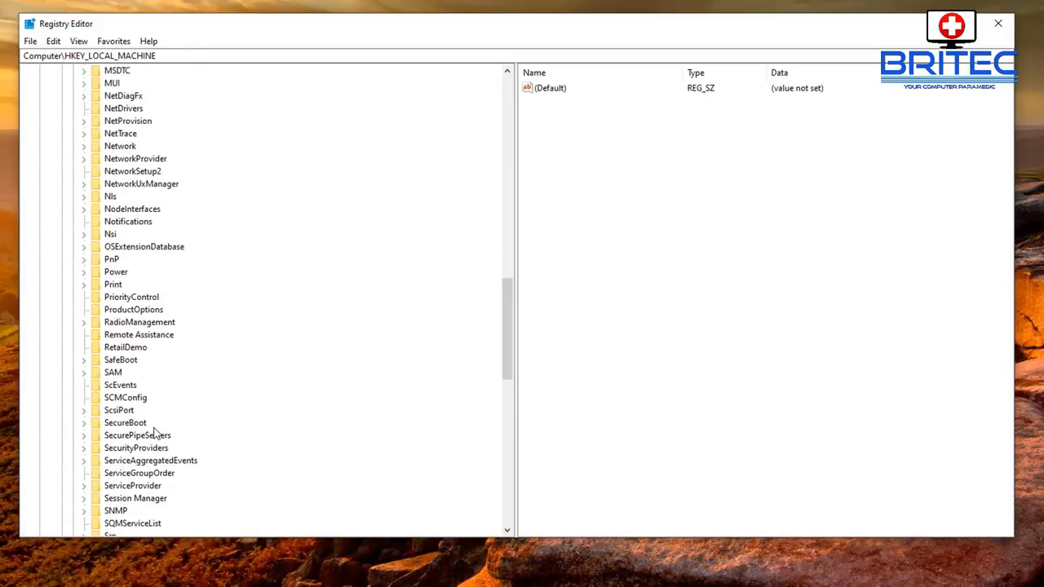
click(131, 499)
scroll(230, 432, down, 5)
scroll(130, 281, down, 1)
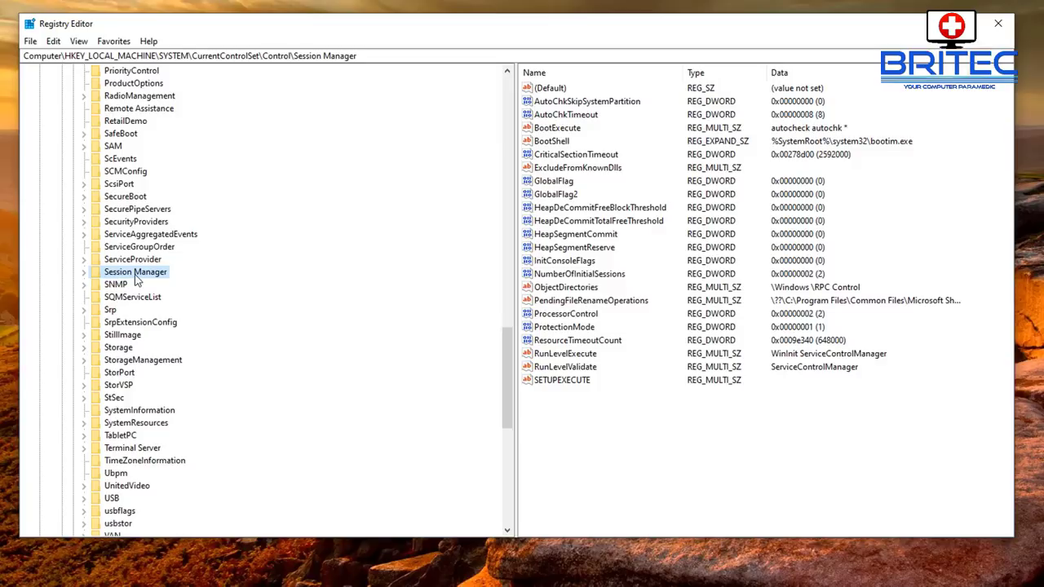
click(84, 273)
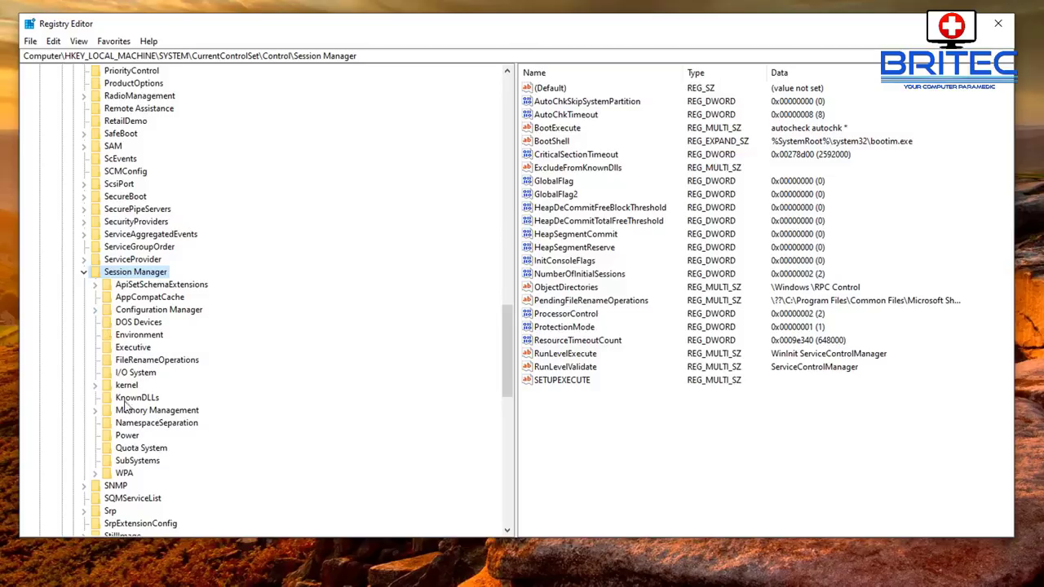
click(162, 311)
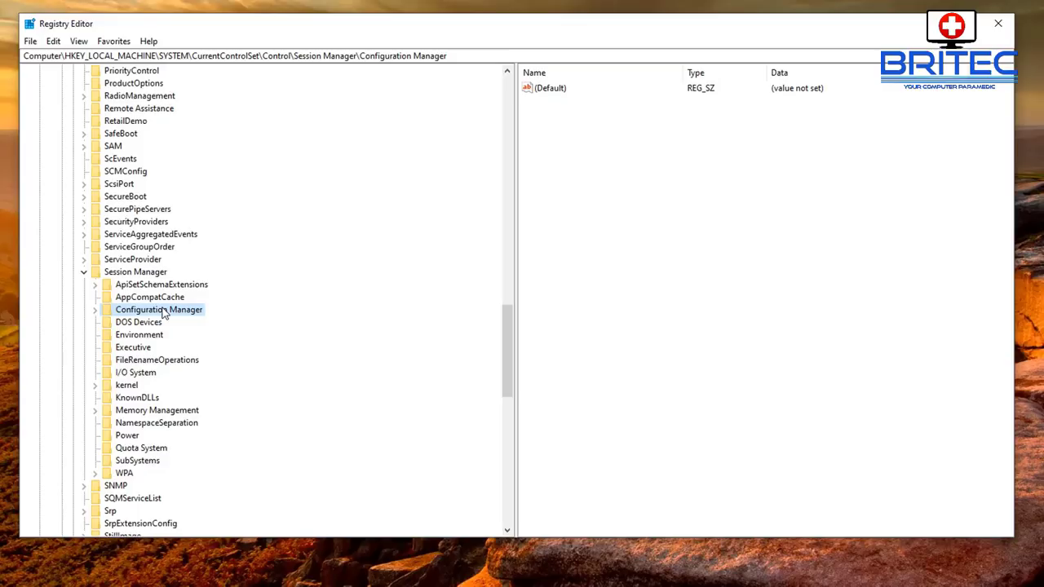
Step: Create a DWORD (32-bit) value named EnablePeriodicBackup and set its data to 1
right_click(615, 243)
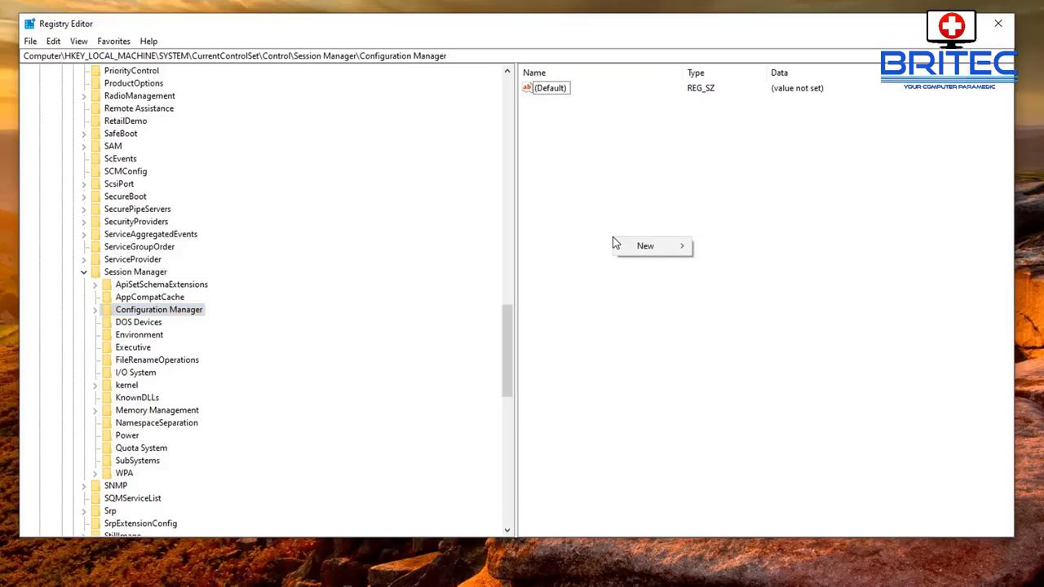
mouse_move(663, 249)
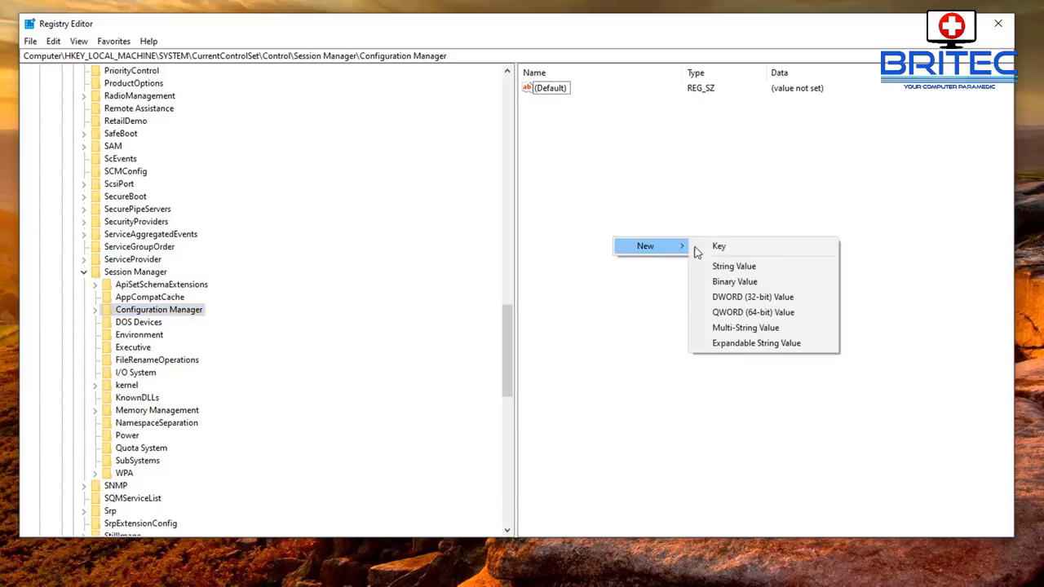
click(706, 303)
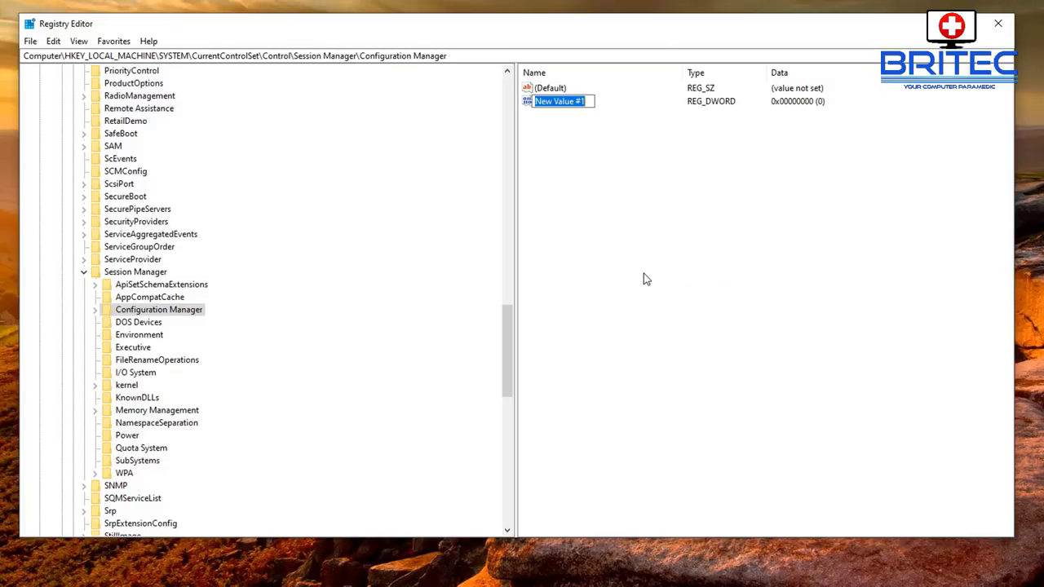
right_click(563, 99)
click(596, 159)
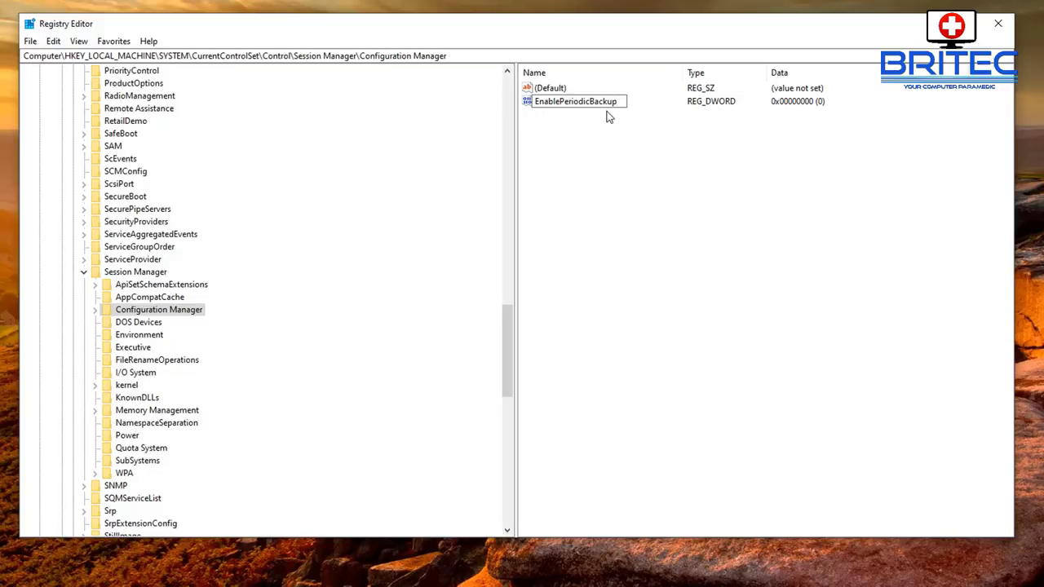
key(Return)
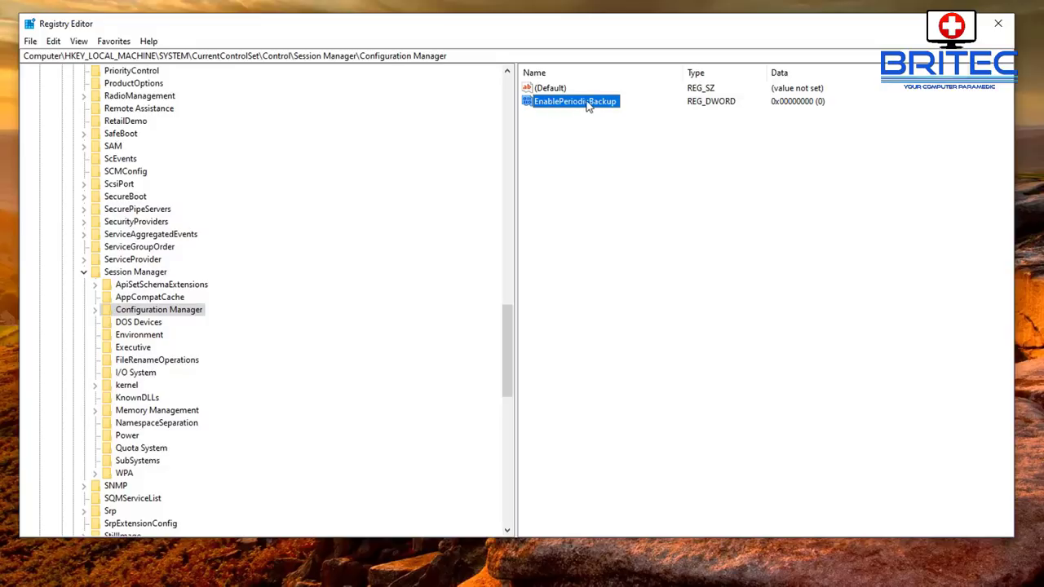
double_click(589, 106)
drag(233, 84, 701, 142)
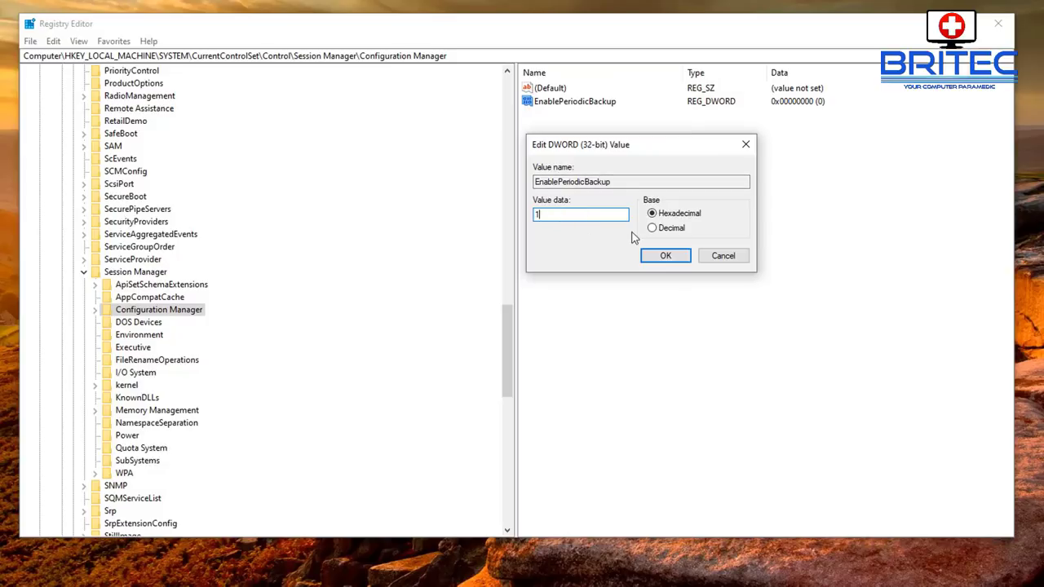
click(666, 257)
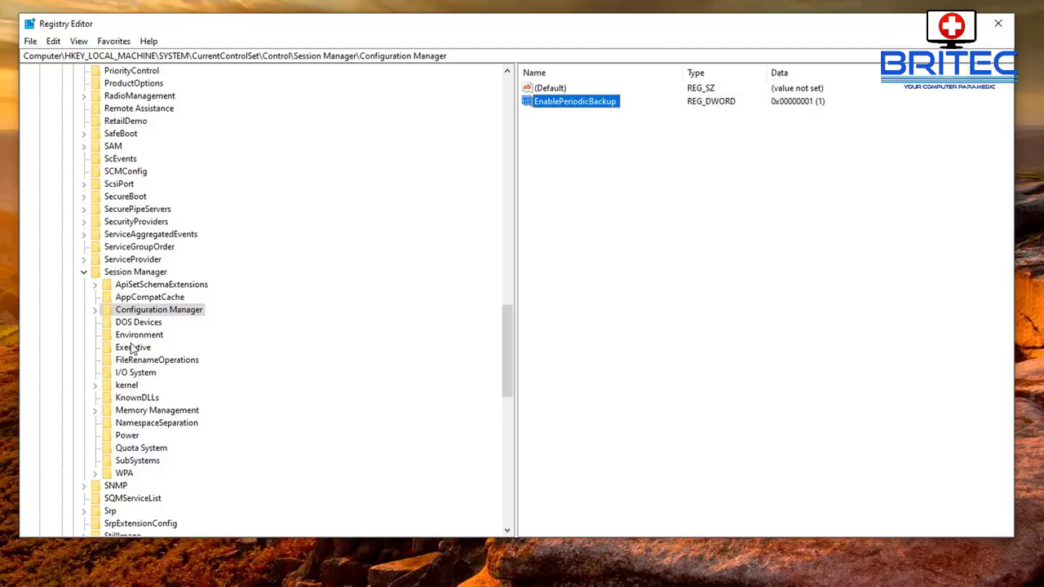
Step: Collapse Session Manager, Control, CurrentControlSet, SYSTEM and HKEY_LOCAL_MACHINE in the key tree
click(83, 273)
scroll(85, 278, up, 20)
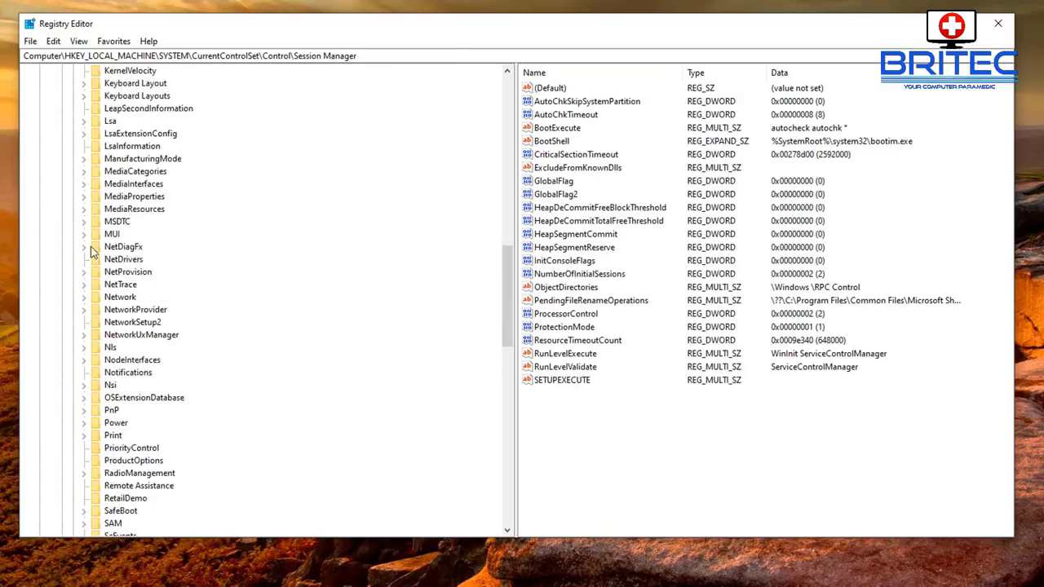
scroll(90, 253, up, 5)
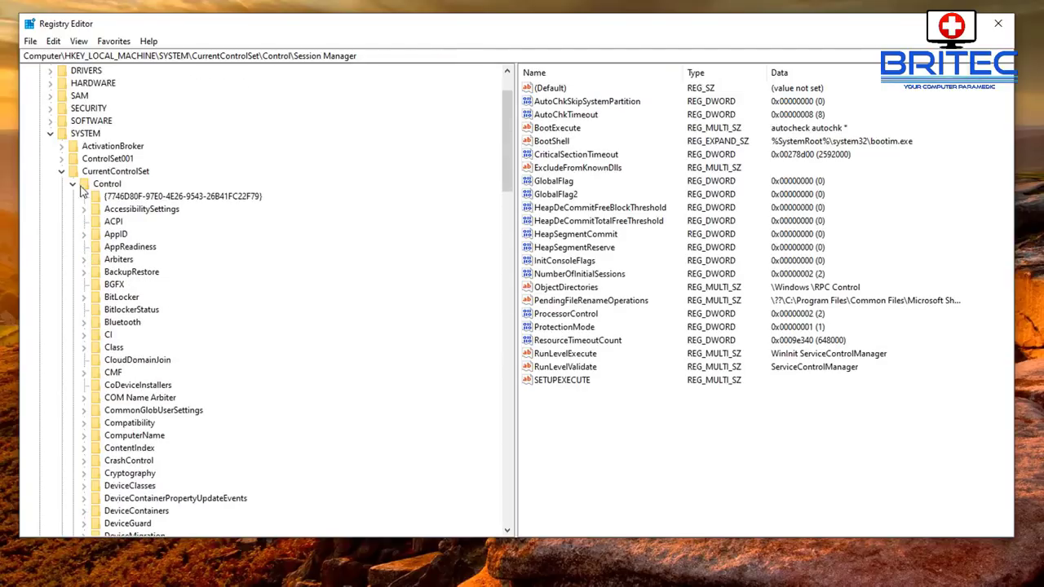
click(73, 187)
click(62, 234)
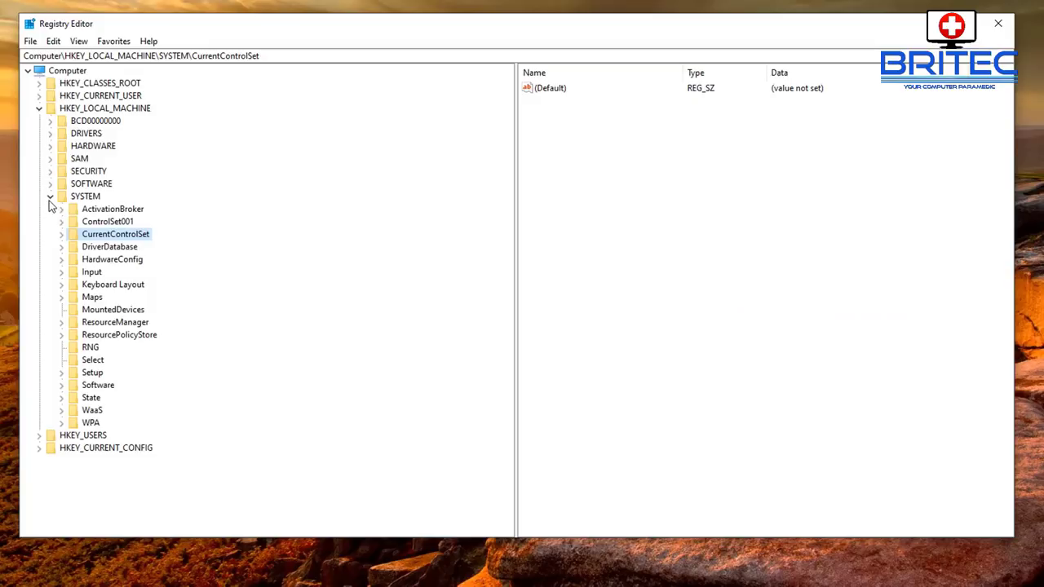
click(50, 196)
click(39, 109)
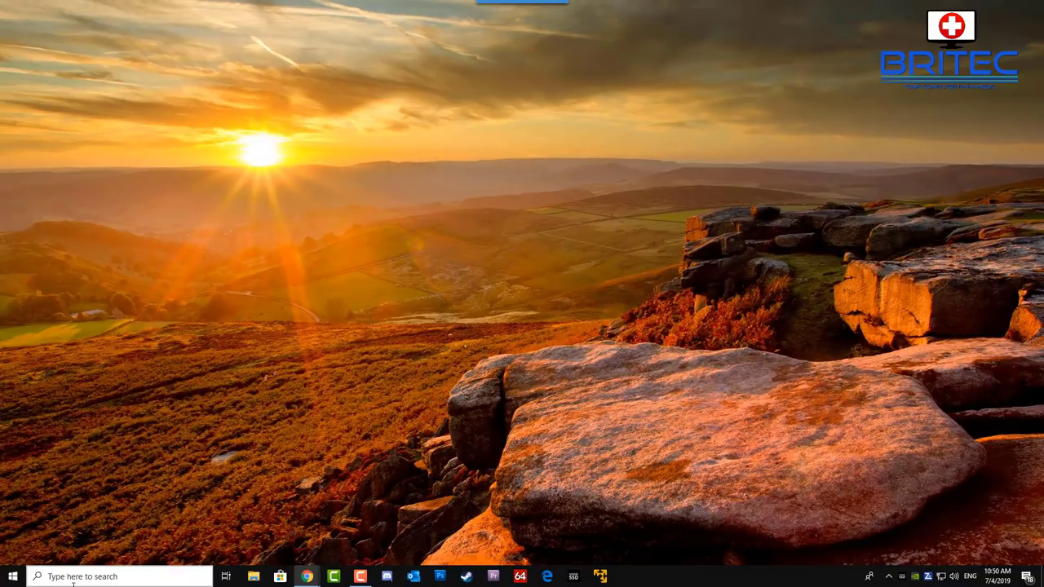
Step: Restart Windows from the Start menu's power options
click(13, 576)
click(14, 553)
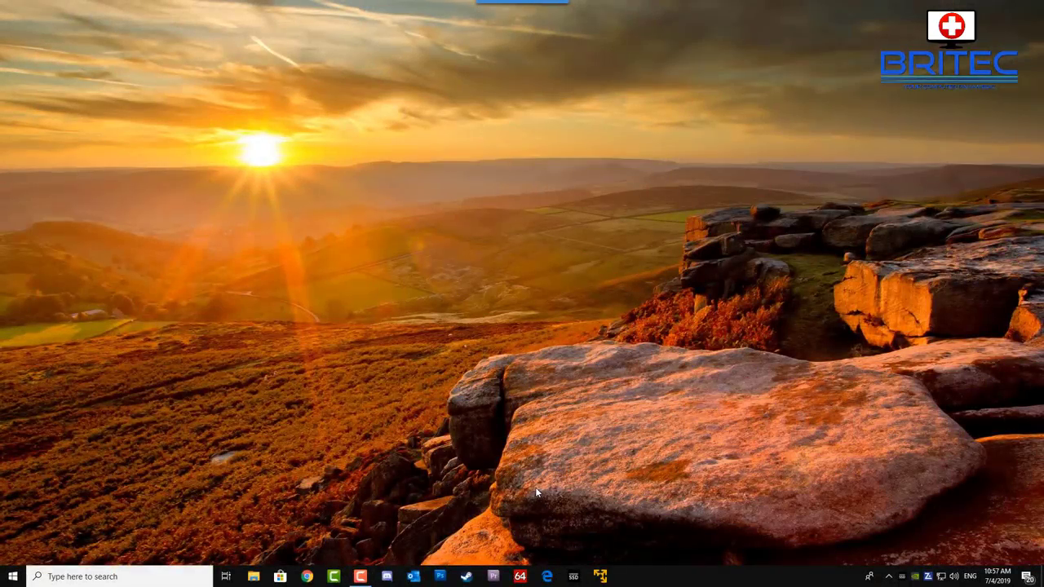
Step: Browse to C:\Windows\System32\config\RegBack, which now lists five 0 KB hive files
click(254, 577)
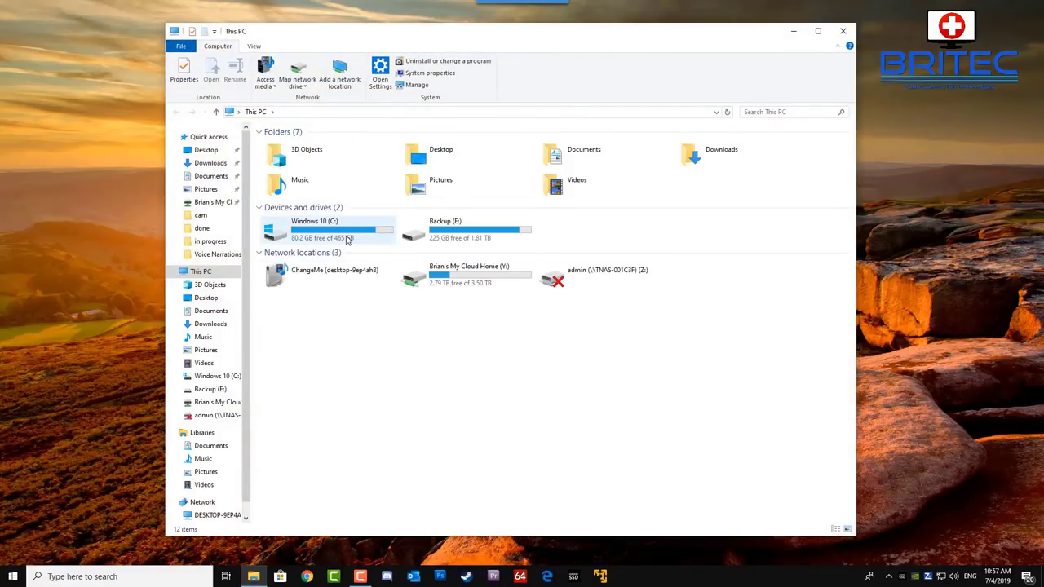
double_click(347, 238)
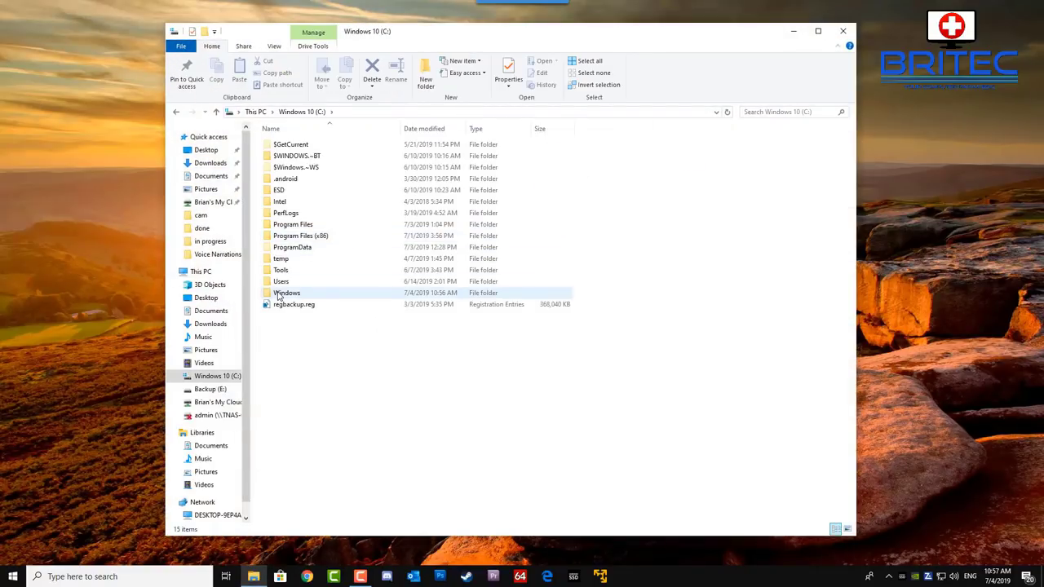
double_click(286, 292)
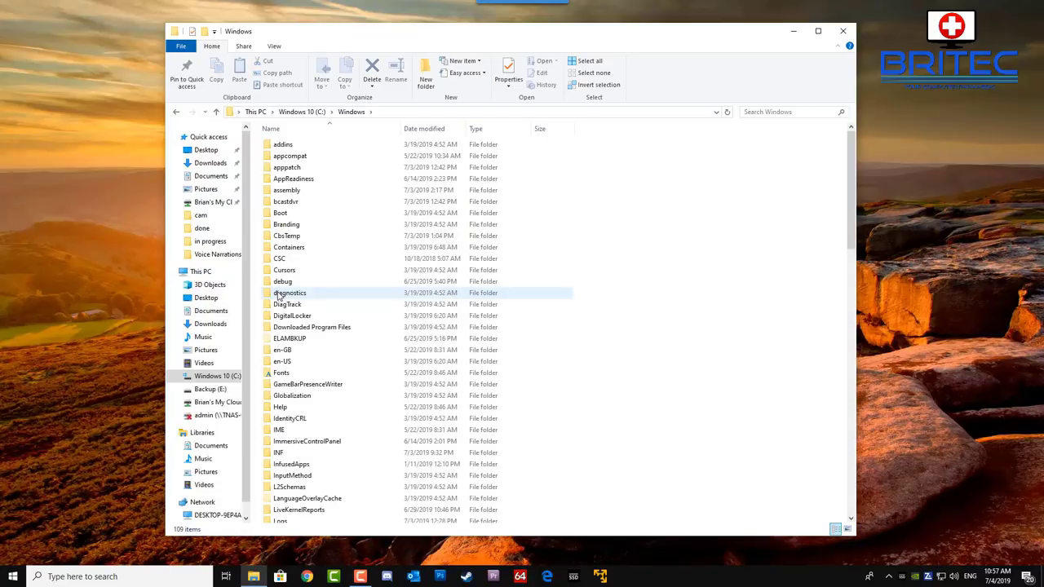
scroll(311, 397, down, 1)
scroll(311, 397, down, 14)
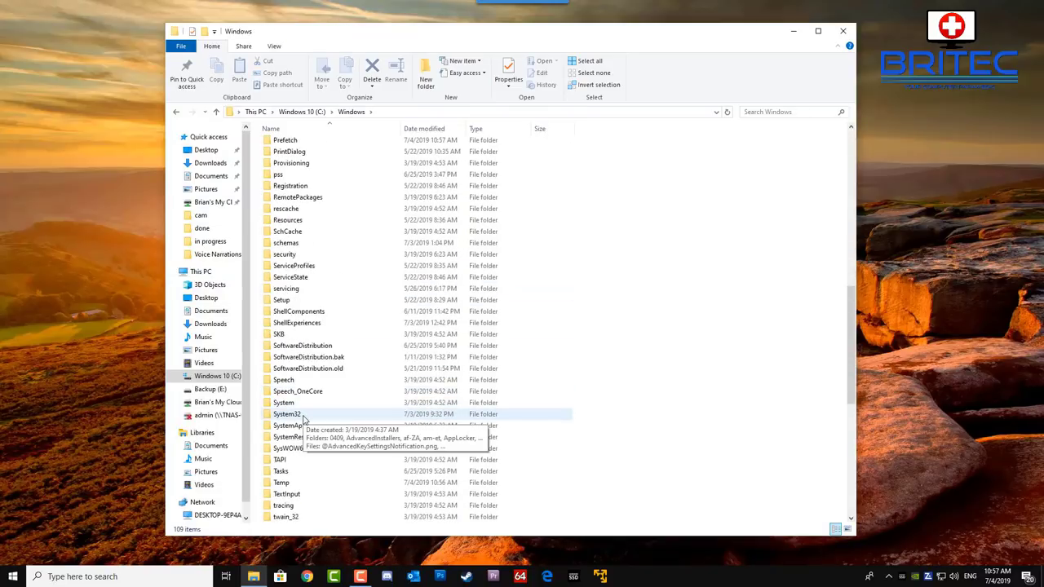
double_click(302, 416)
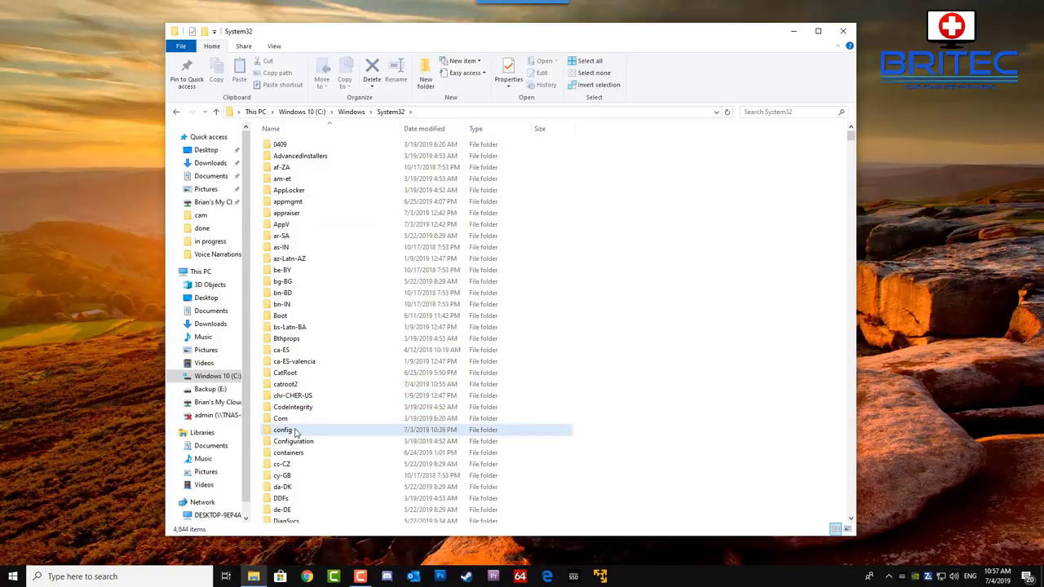
double_click(298, 429)
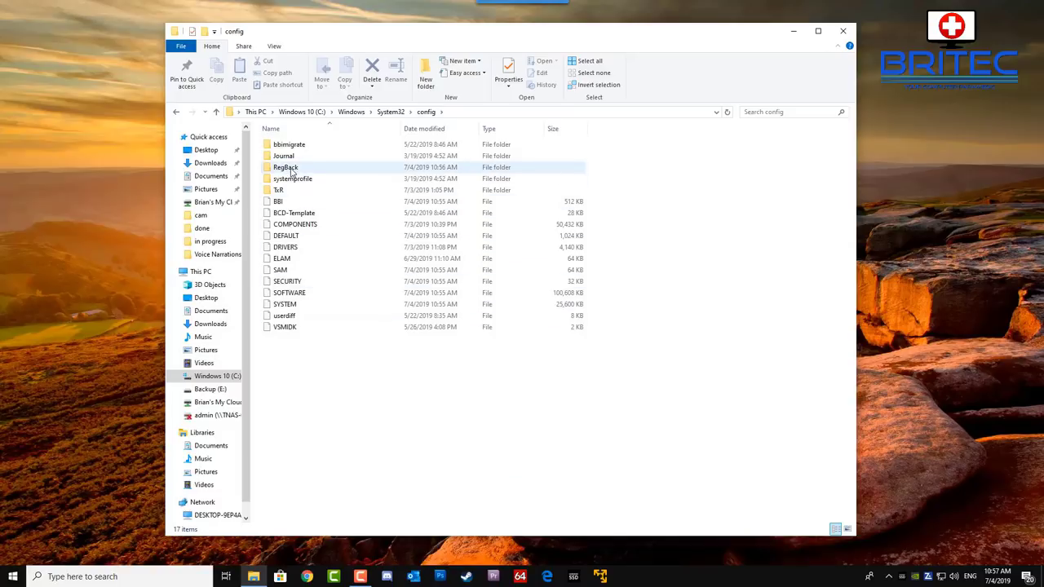
click(291, 169)
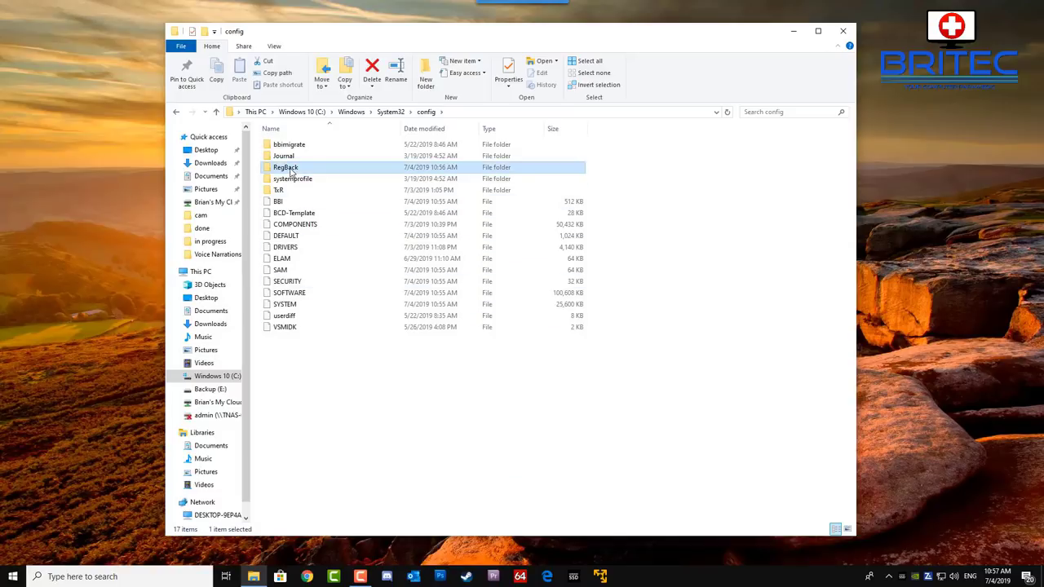
double_click(291, 168)
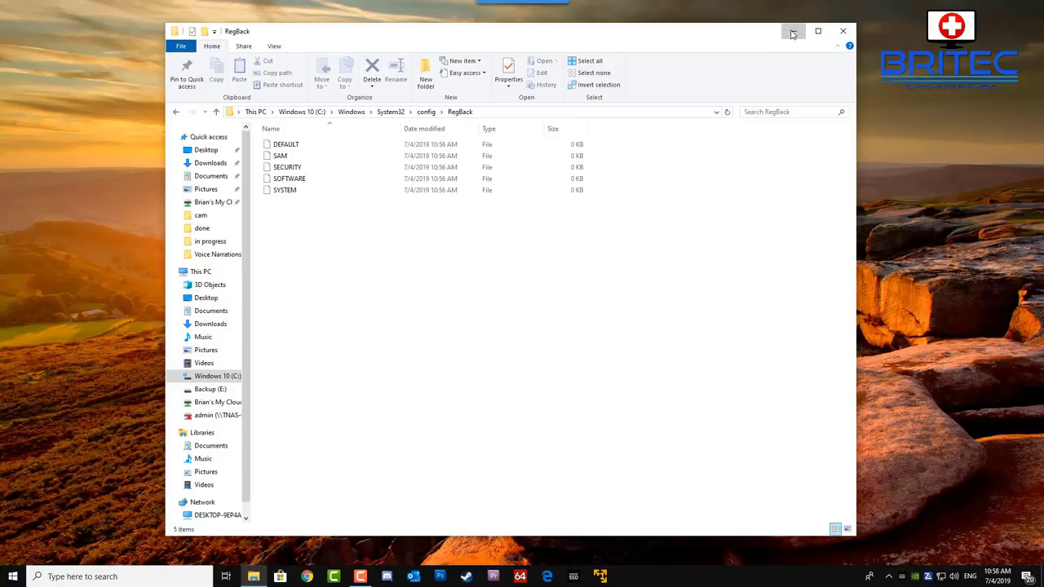
Step: Minimize File Explorer and launch Task Scheduler by searching for 'task'
click(793, 35)
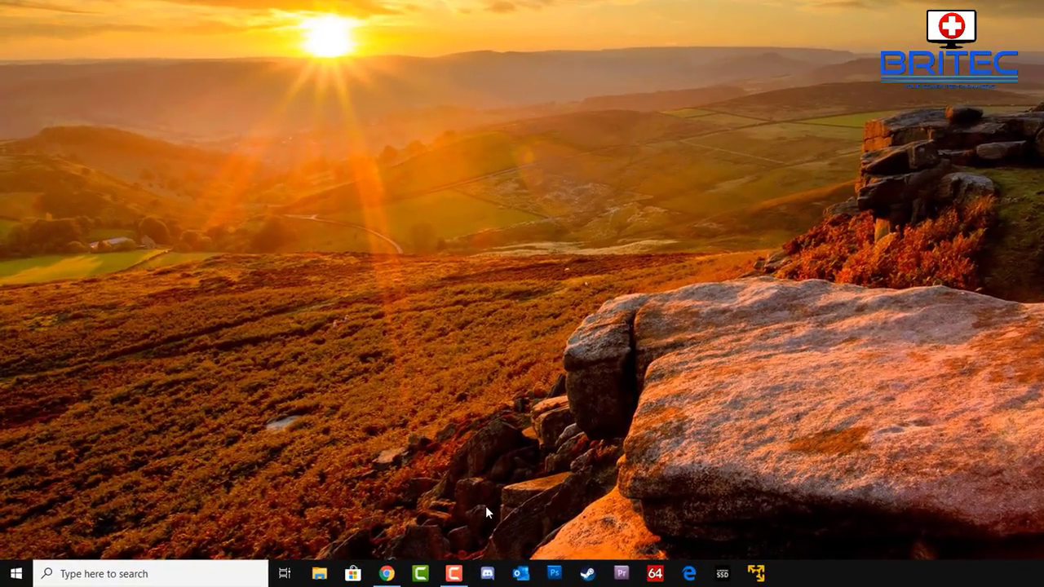
click(144, 573)
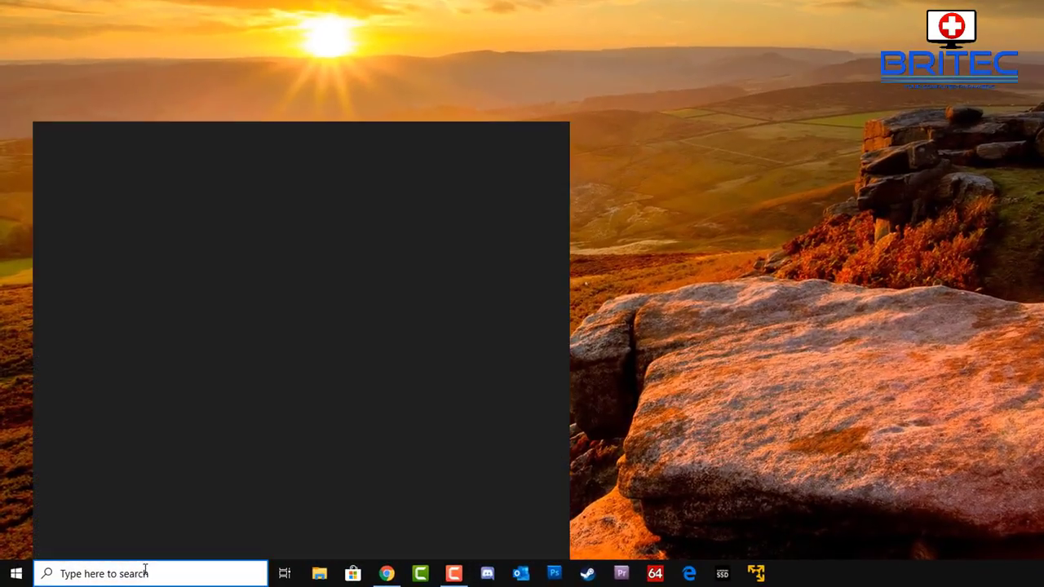
text(task)
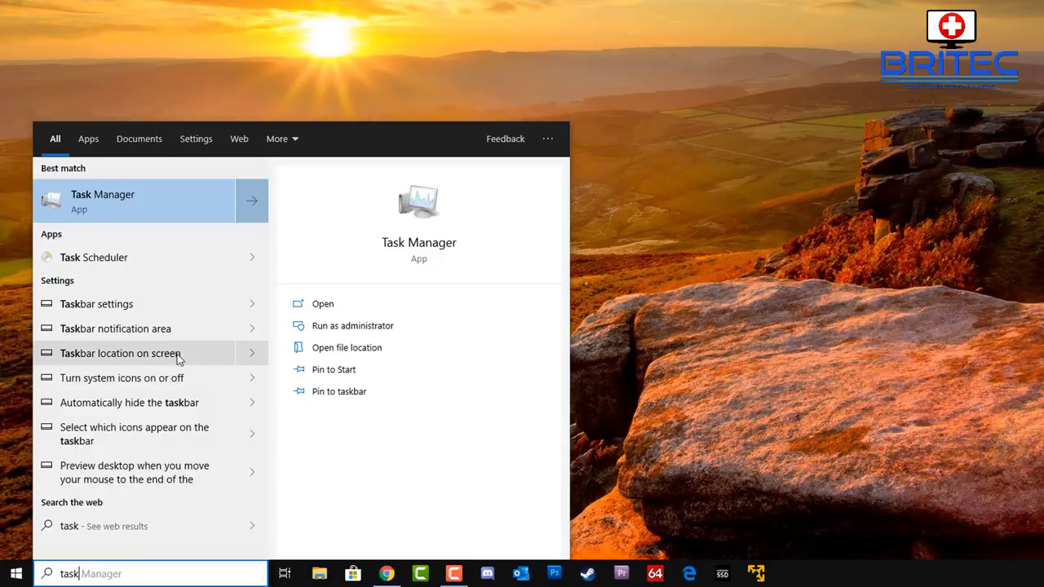
click(110, 262)
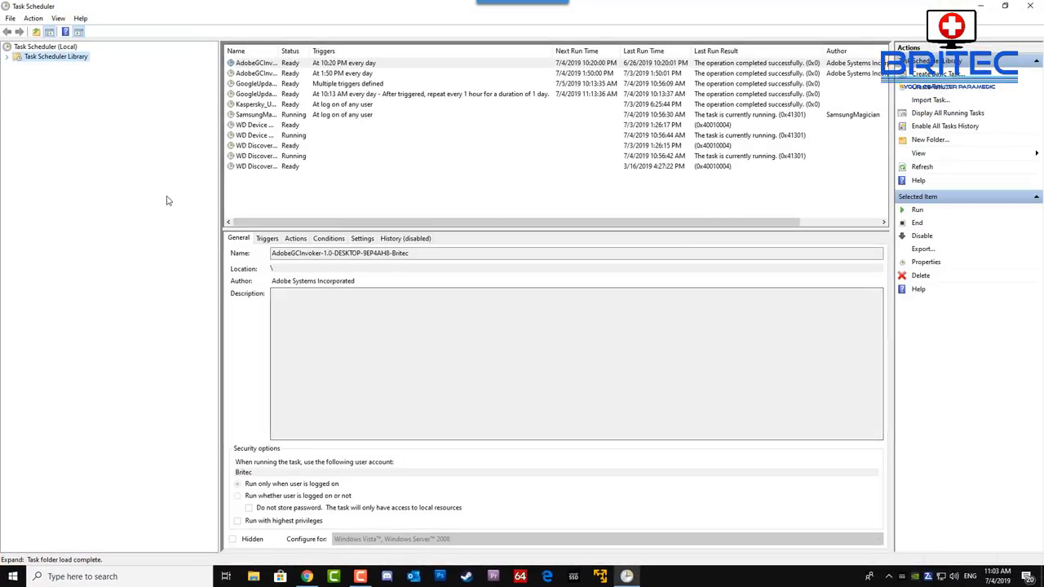
Step: Expand Task Scheduler Library > Microsoft > Windows and select the Registry folder
click(7, 58)
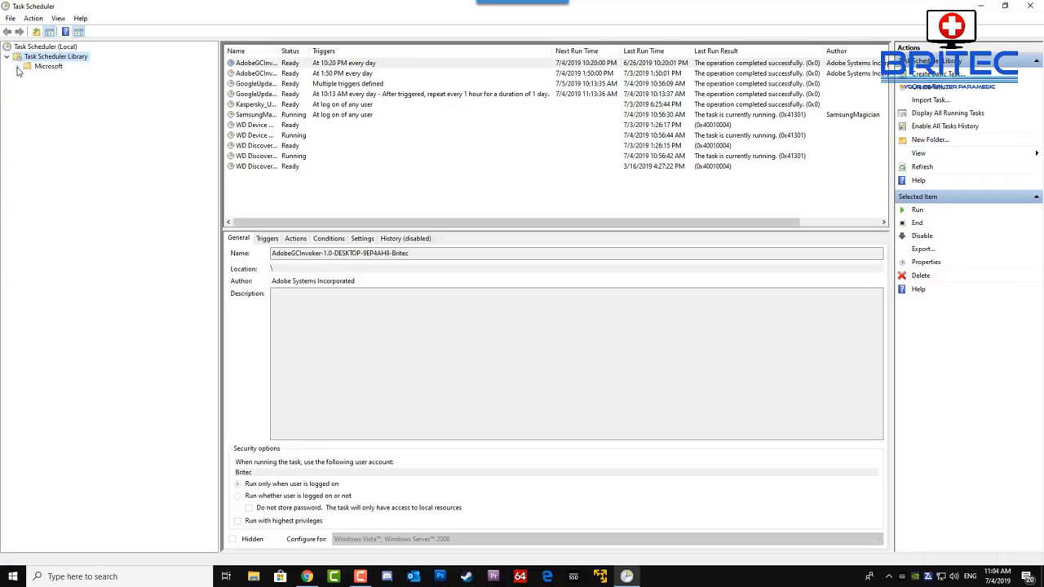
click(17, 67)
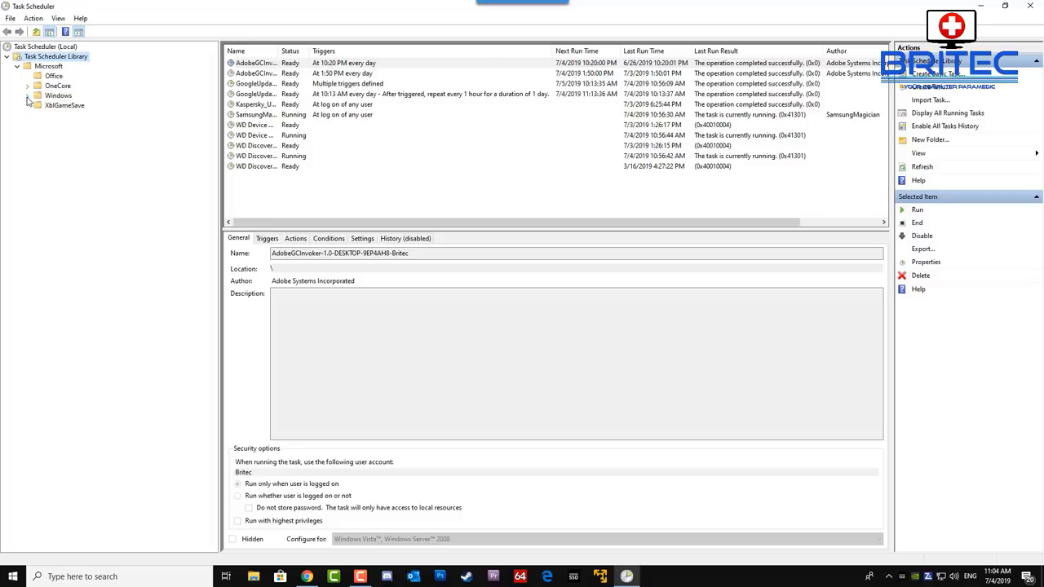
click(27, 96)
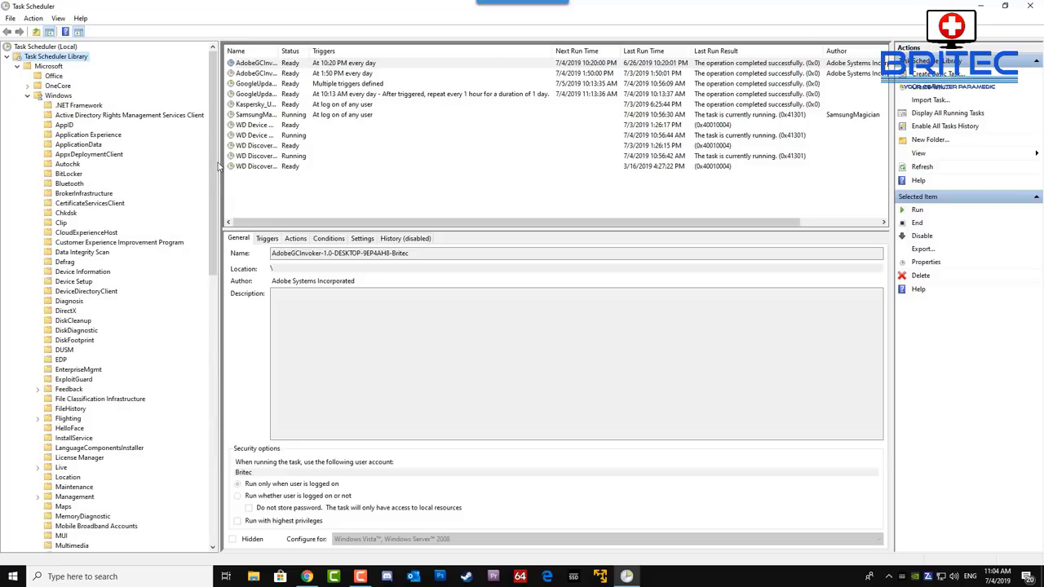
scroll(212, 167, down, 8)
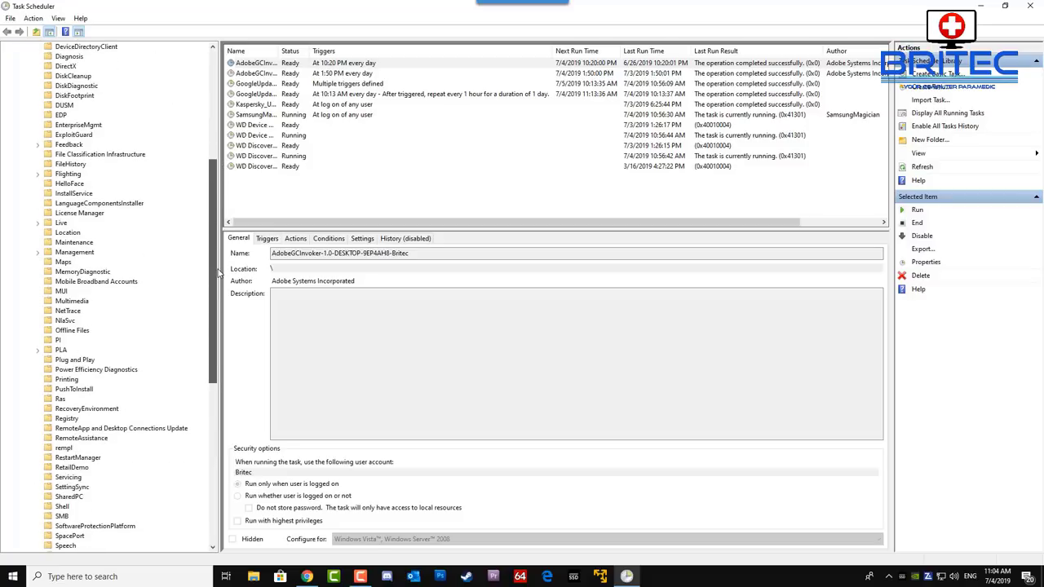
click(67, 419)
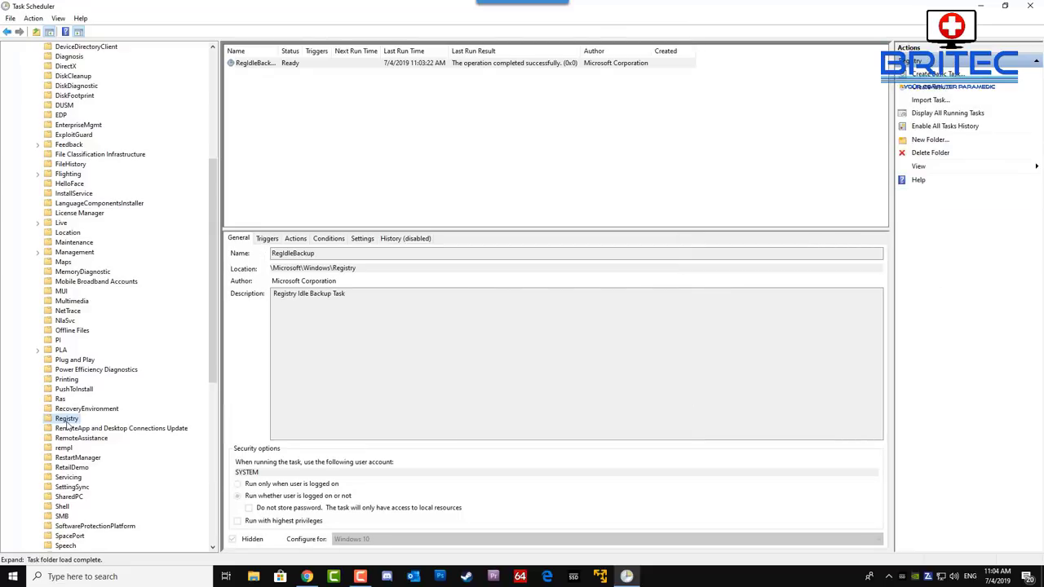
Step: Run the RegIdleBackup task and check its Status column reads Running
right_click(318, 65)
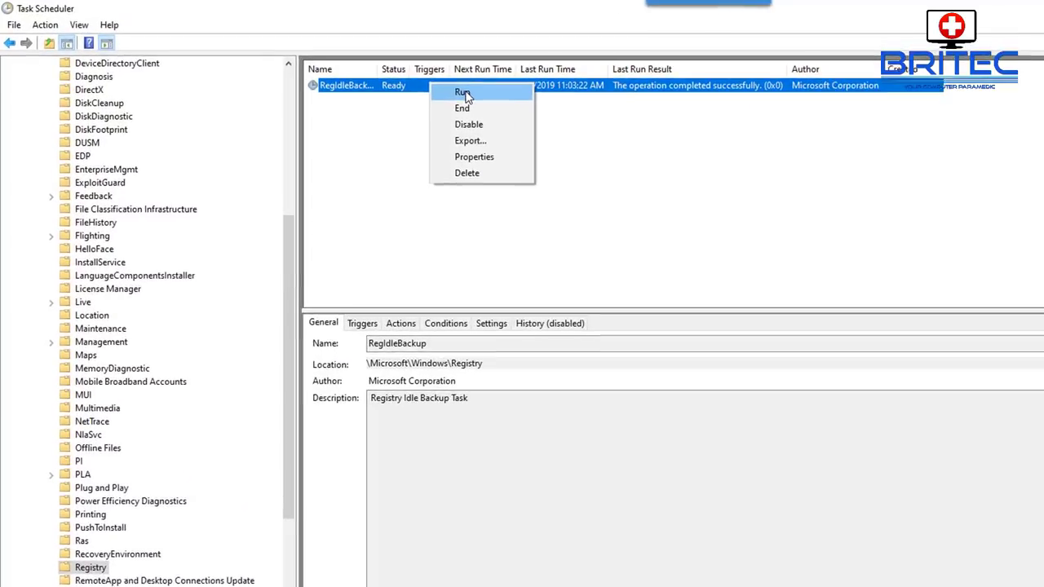
click(341, 68)
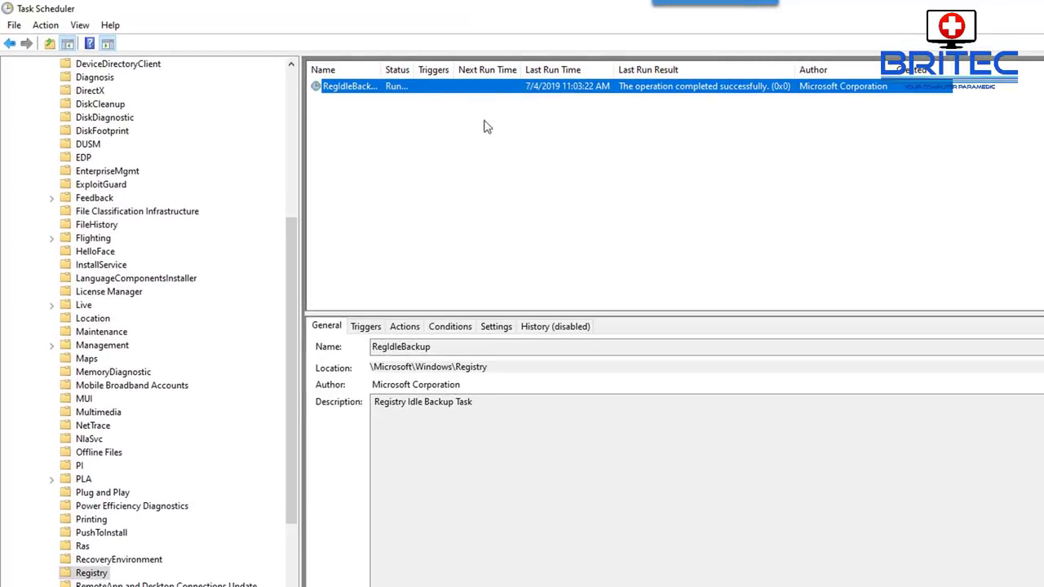
drag(415, 70, 457, 70)
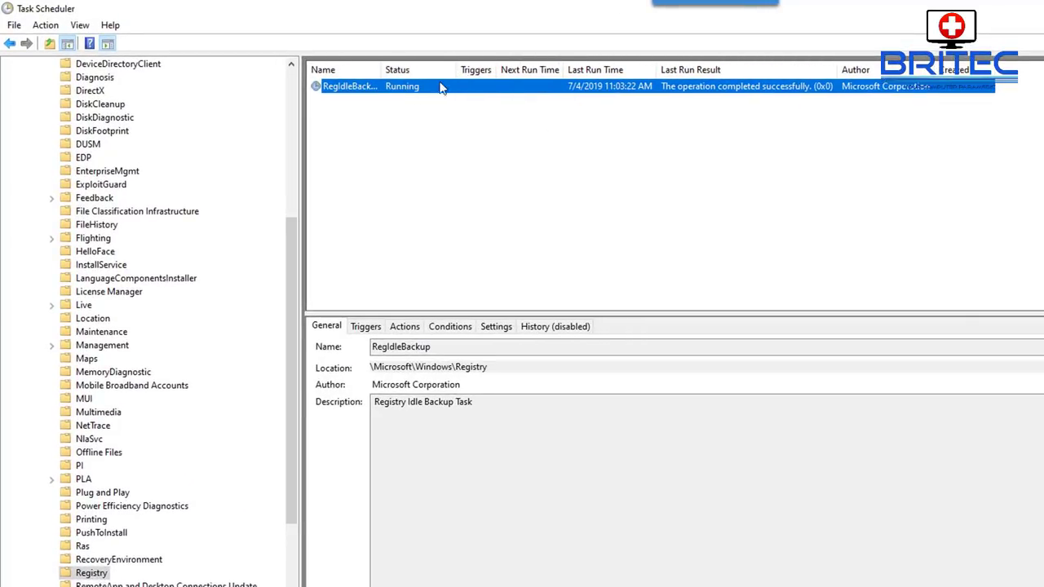
drag(456, 69, 439, 69)
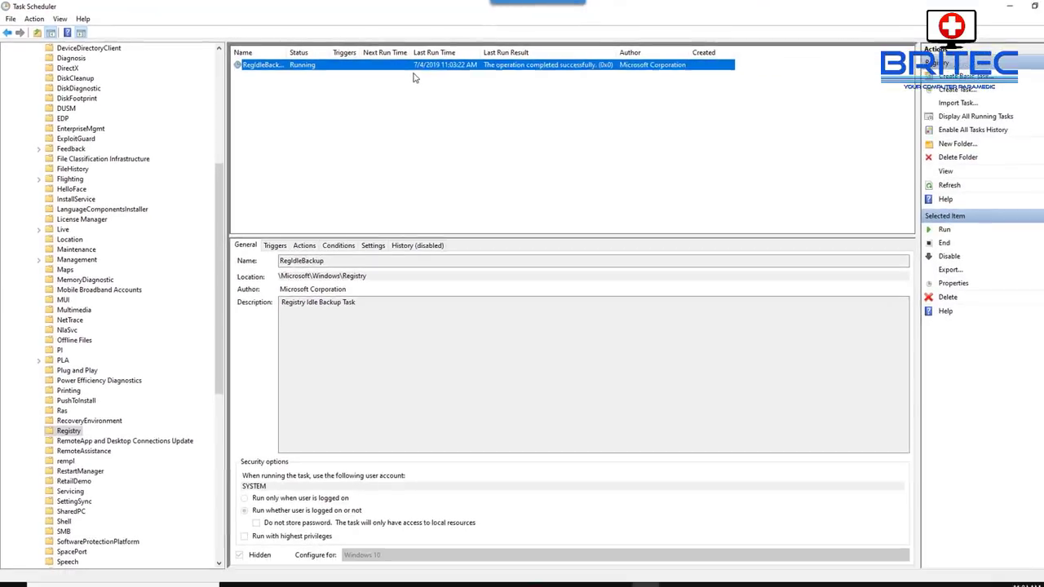
Step: Review RegIdleBackup's properties, cancel without changes, and close Task Scheduler
double_click(408, 64)
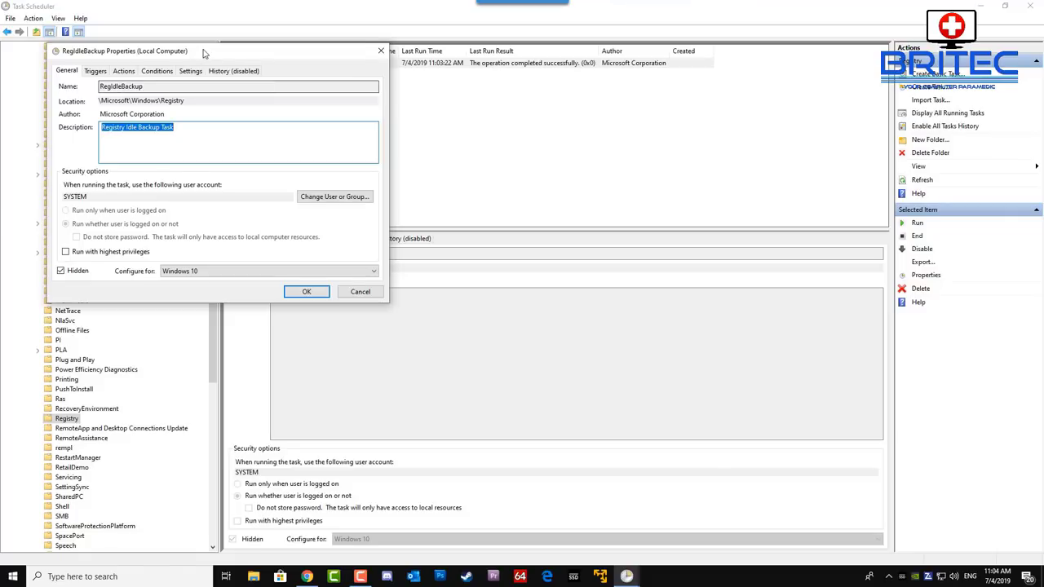
drag(204, 52, 520, 142)
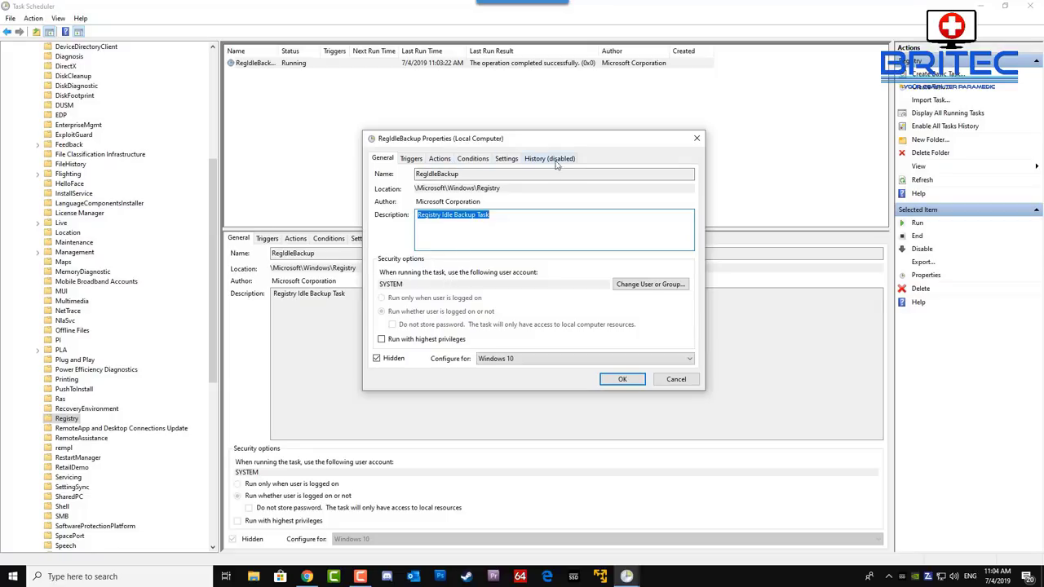
click(676, 380)
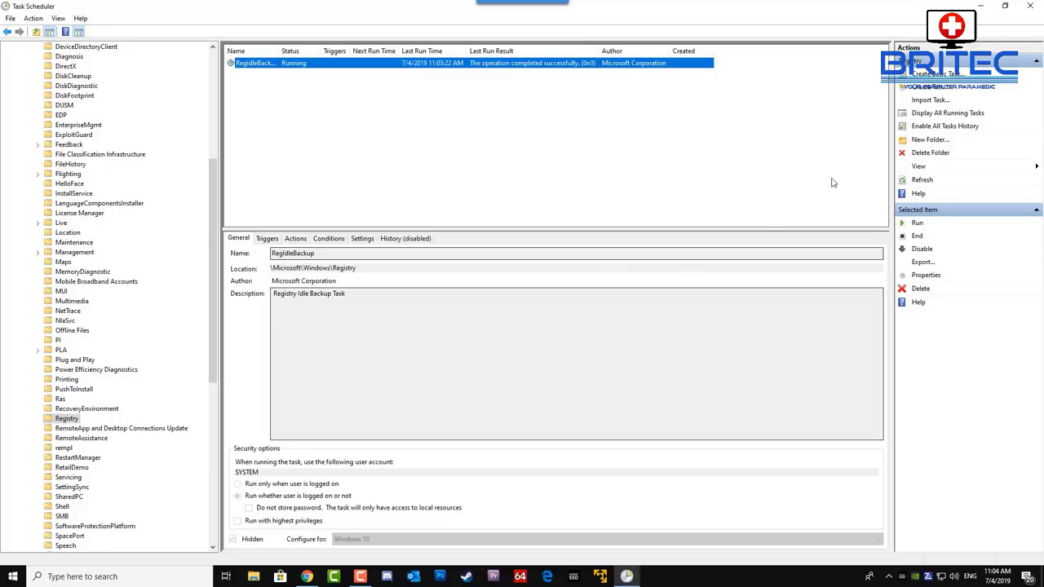
click(1029, 6)
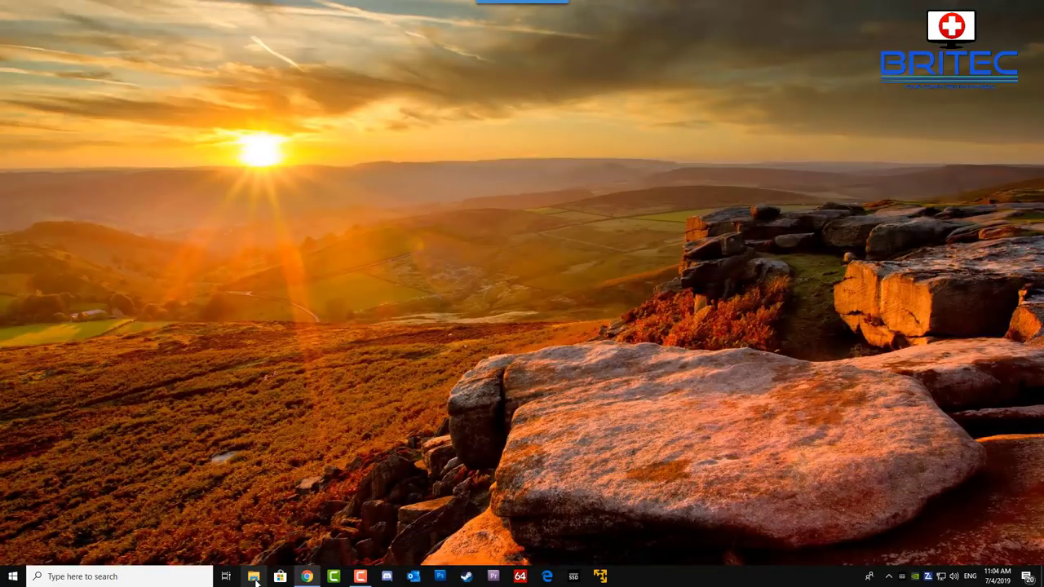
Step: Browse to C:\Windows\System32\config\RegBack, confirm the five hive backups are present, then close the window
click(253, 576)
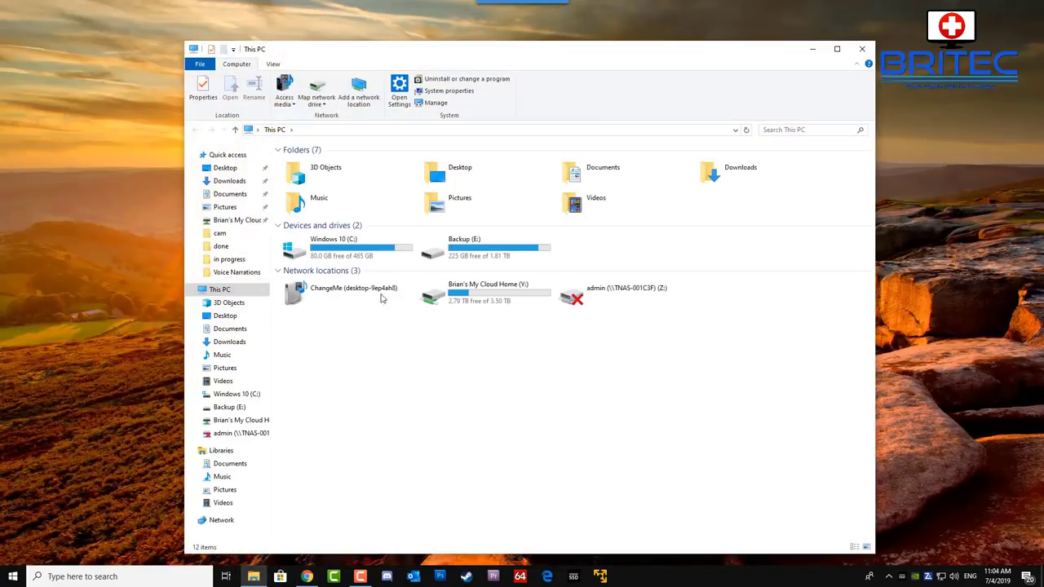
double_click(351, 247)
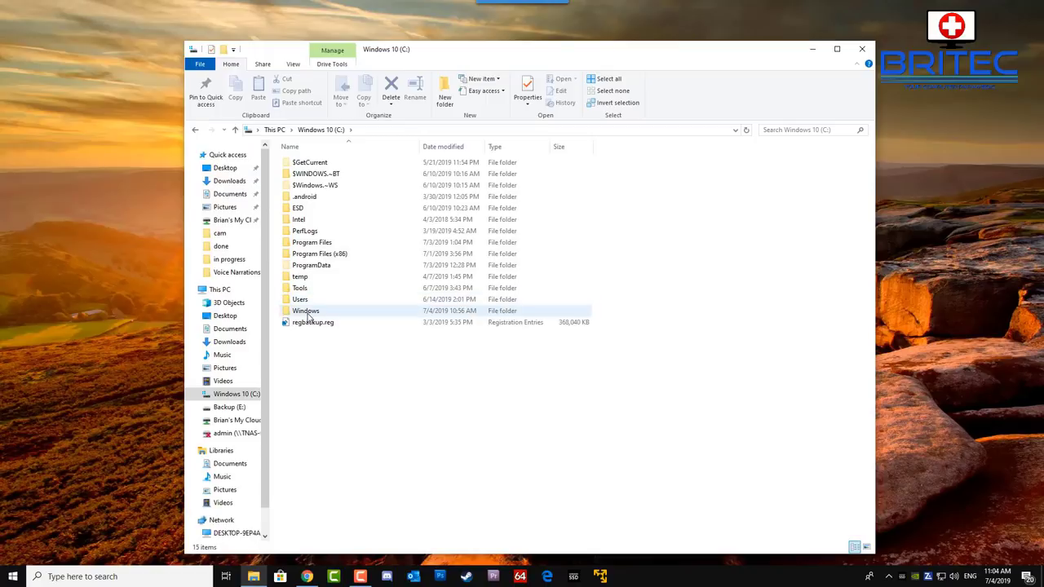
double_click(306, 311)
scroll(326, 424, down, 6)
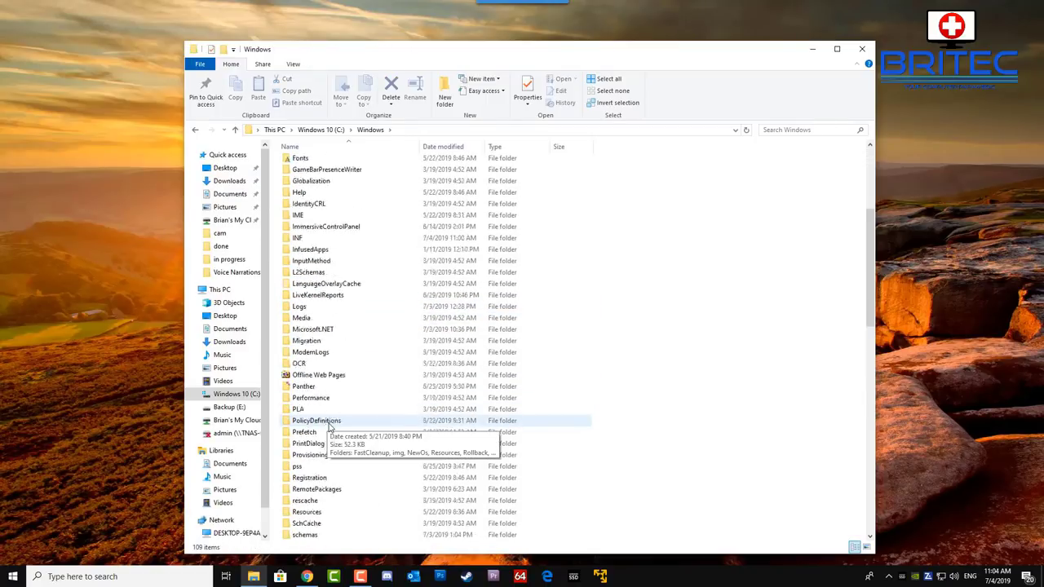
scroll(326, 428, down, 8)
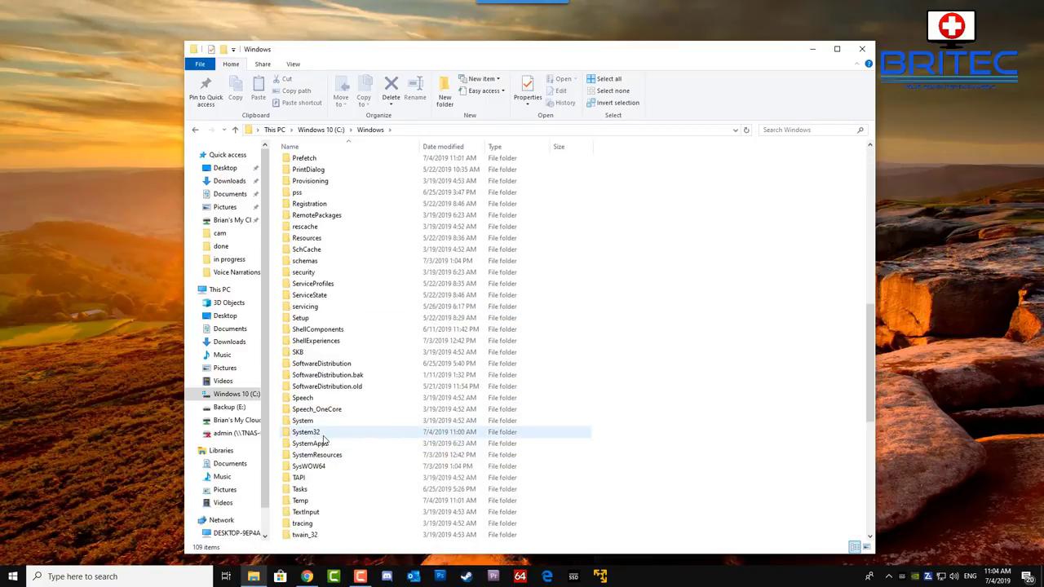
double_click(321, 433)
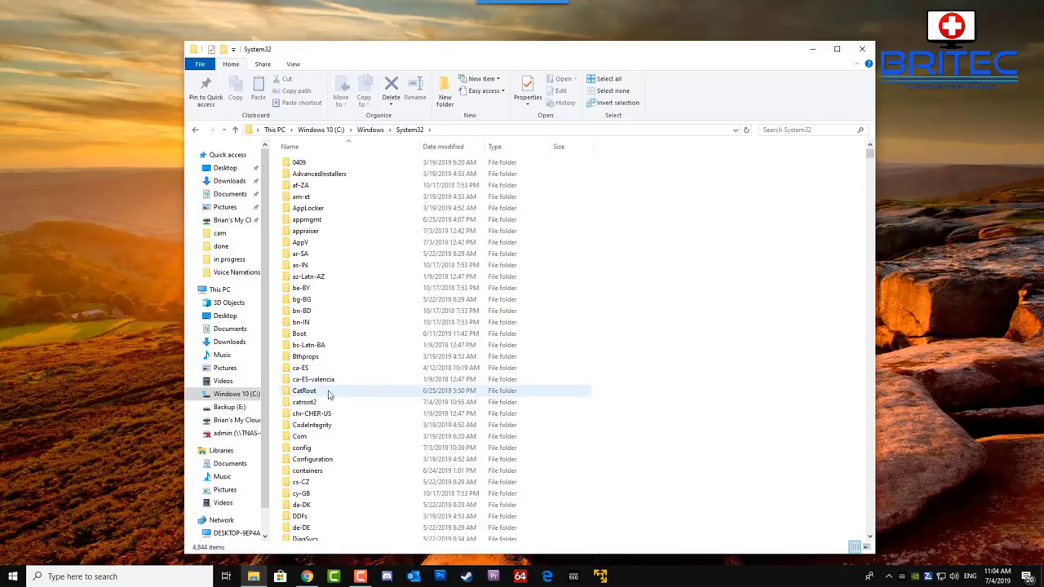
double_click(313, 449)
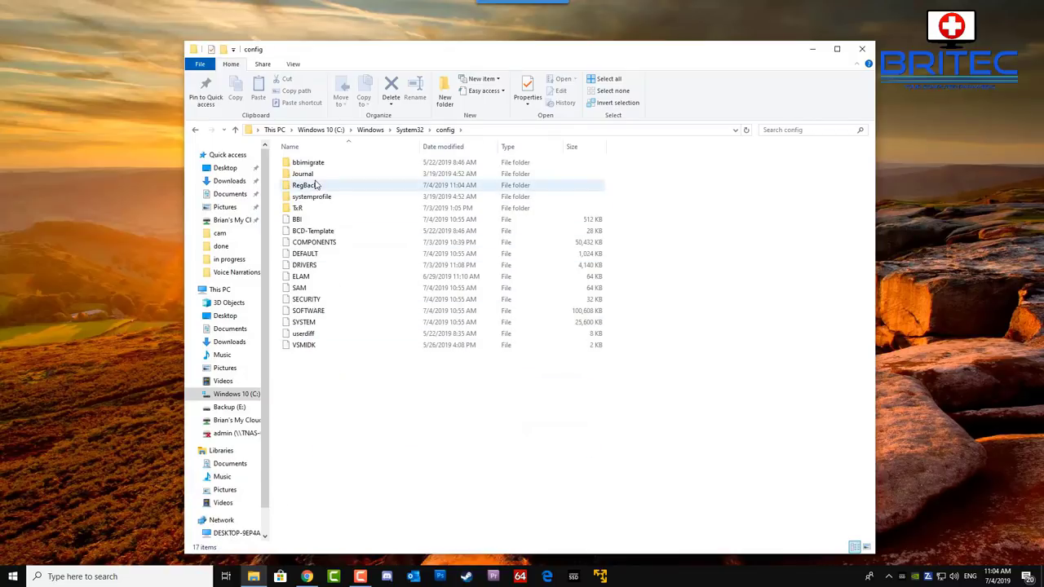
double_click(316, 185)
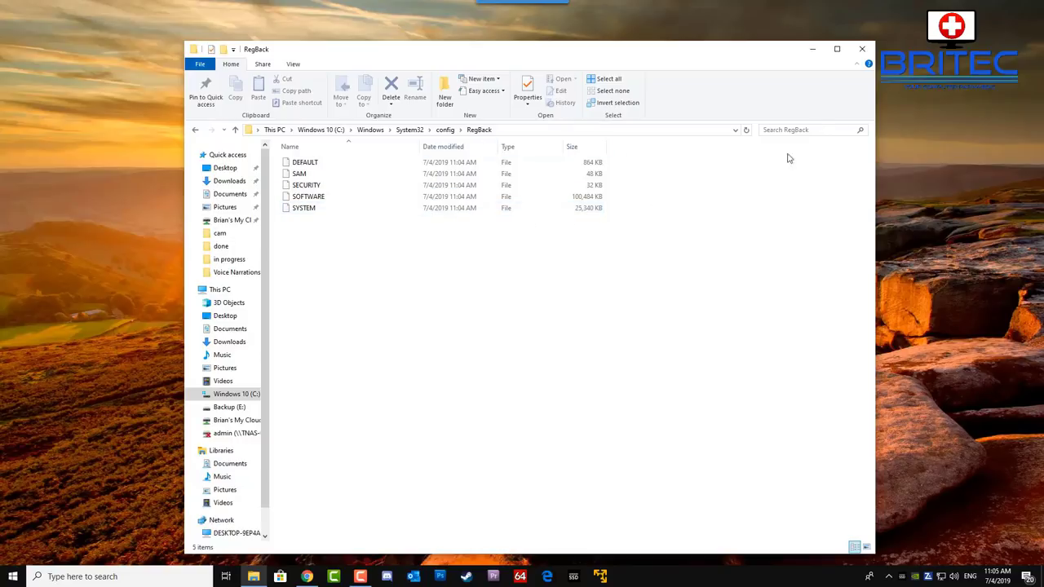
click(860, 50)
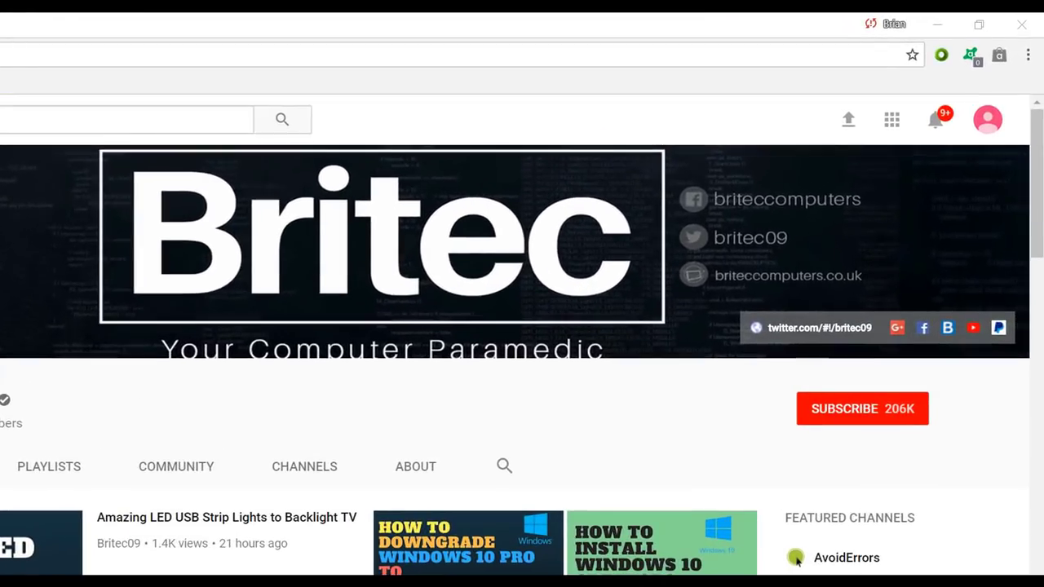
Step: Subscribe to the Britec channel so it shows Subscribed with 206K subscribers
click(876, 420)
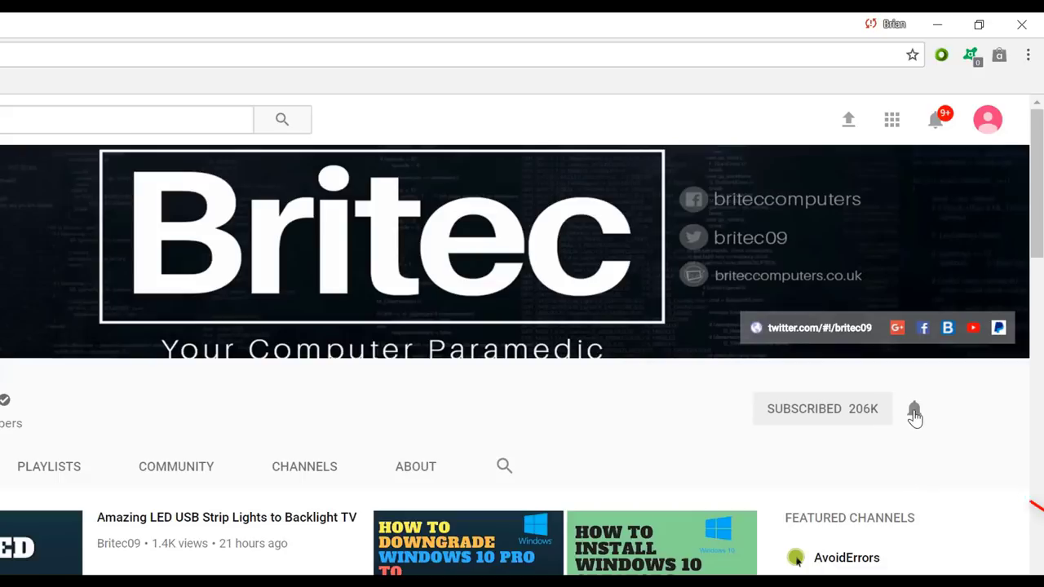